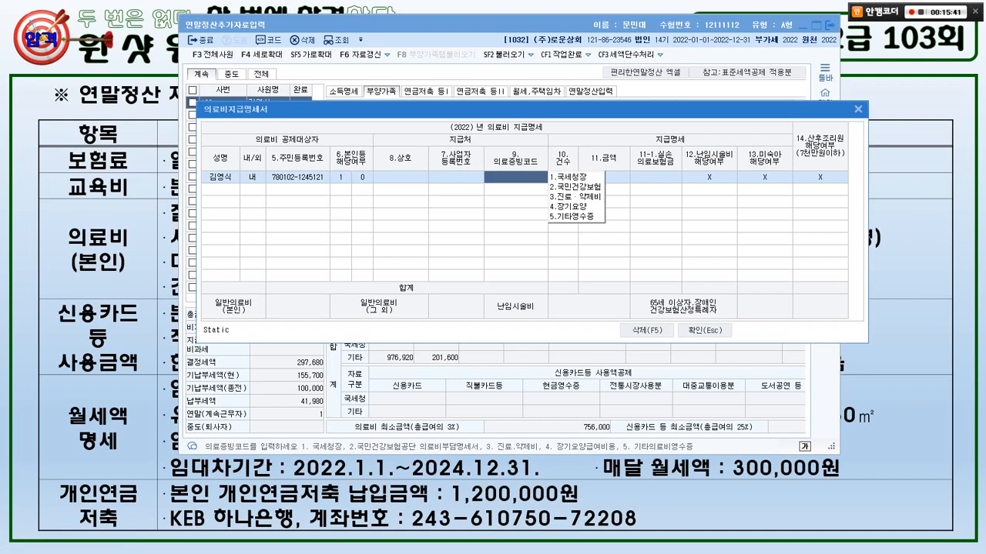
- Record the first medical expense as 1 receipt of 1,500,000 backed by National Tax Service data
{"action": "type", "text": "1"}
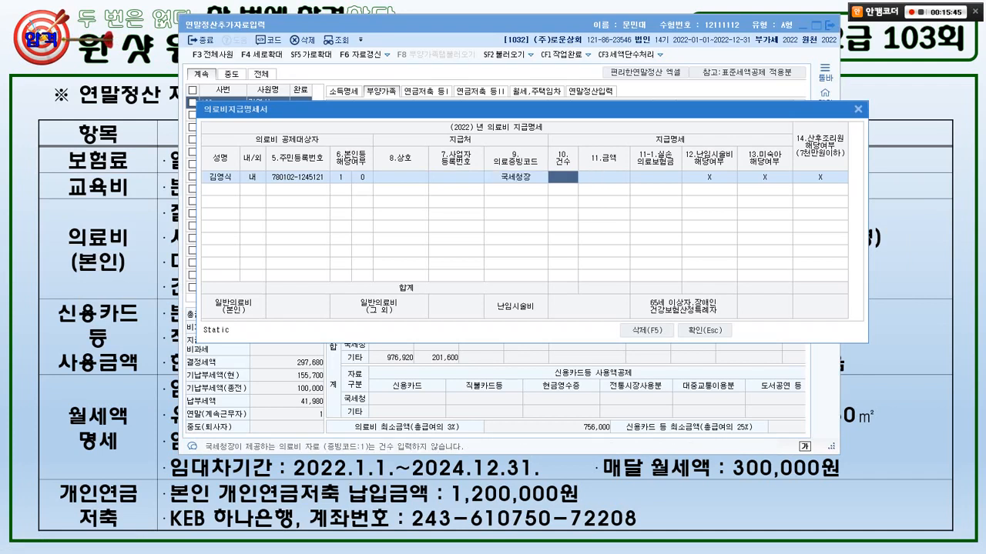
{"action": "type", "text": "1"}
{"action": "key", "text": "Return"}
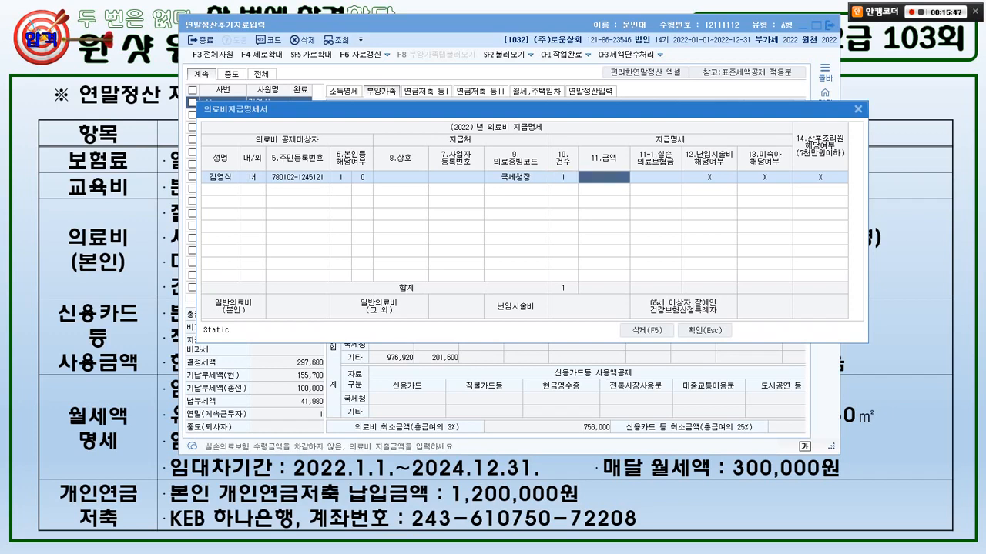
{"action": "key", "text": "alt+Tab"}
{"action": "key", "text": "alt+Tab"}
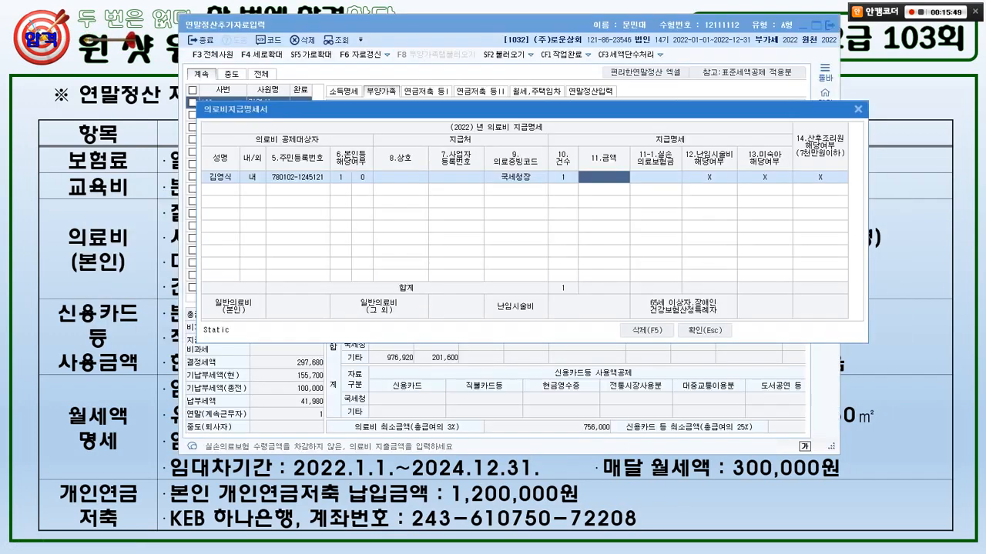
{"action": "type", "text": "1500000"}
{"action": "key", "text": "Return"}
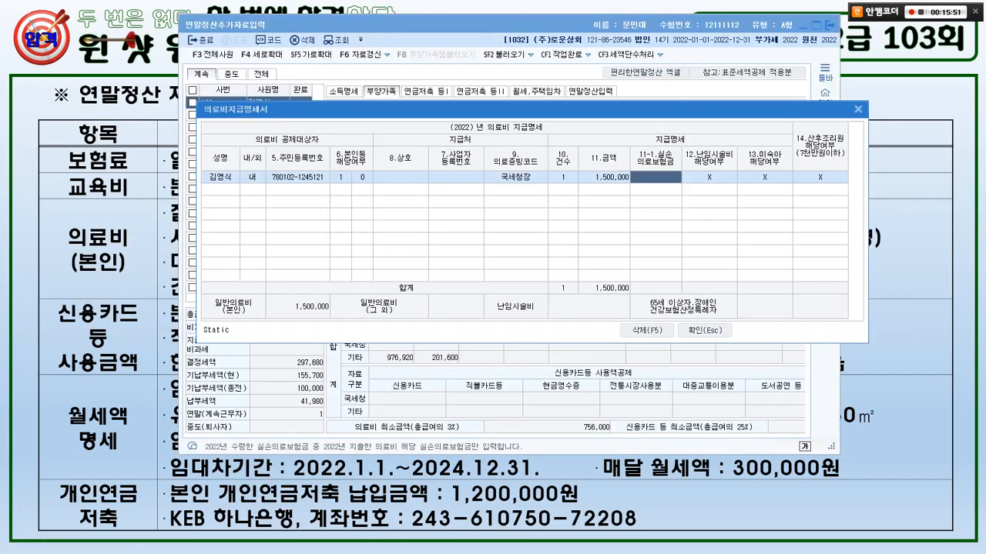
{"action": "key", "text": "Return"}
{"action": "key", "text": "Return"}
{"action": "key", "text": "Return"}
{"action": "key", "text": "Return"}
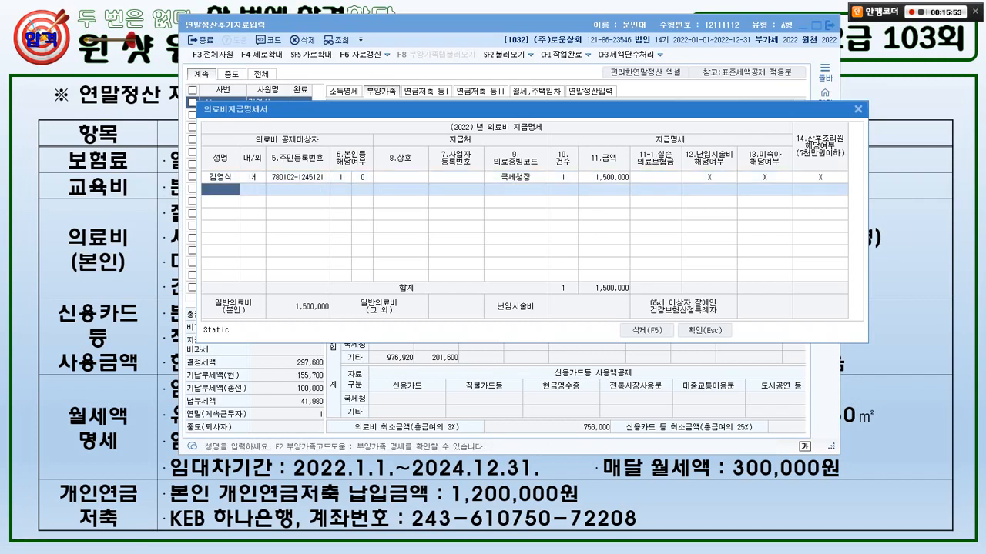
- Start a second medical expense row for the employee himself (본인) and bring up its proof-type options
{"action": "key", "text": "F2"}
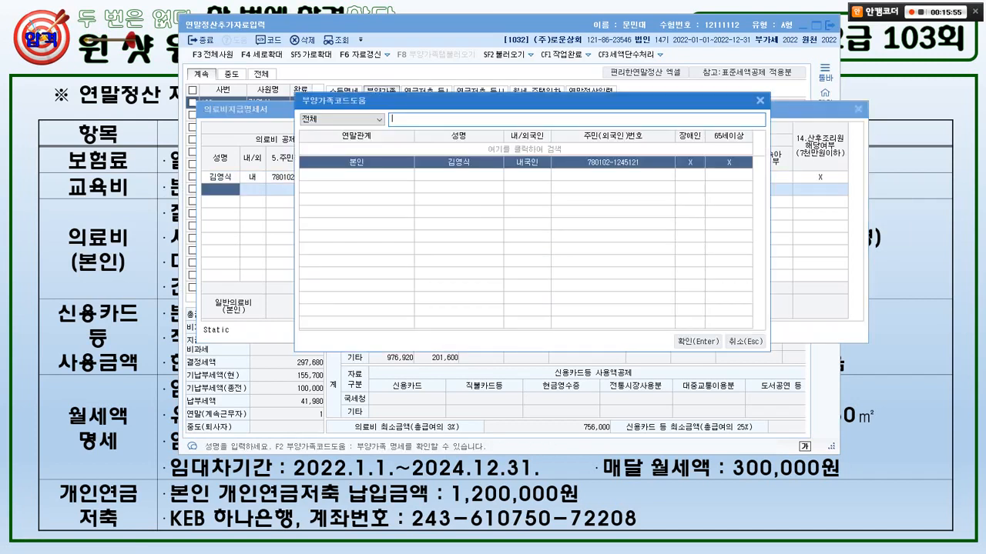
{"action": "key", "text": "Return"}
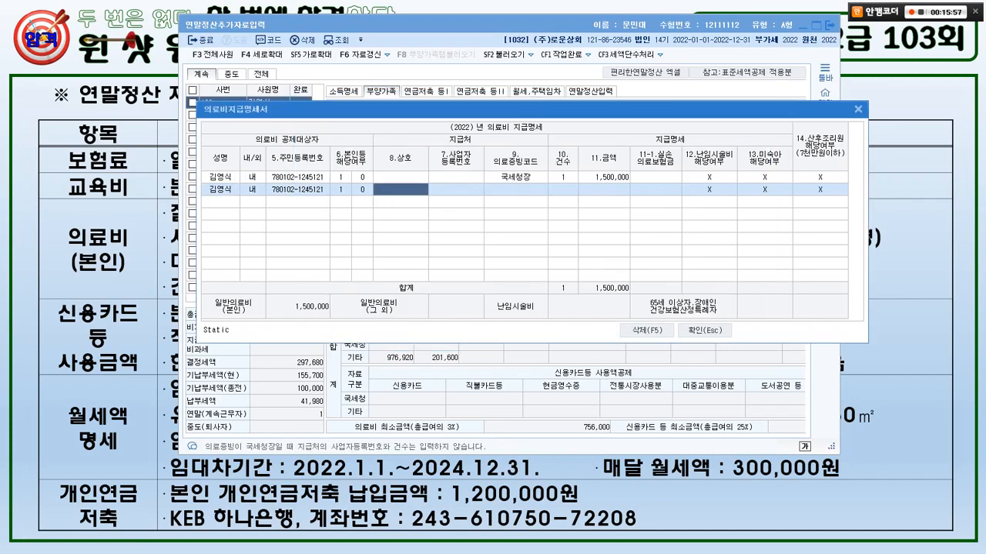
{"action": "key", "text": "alt+Tab"}
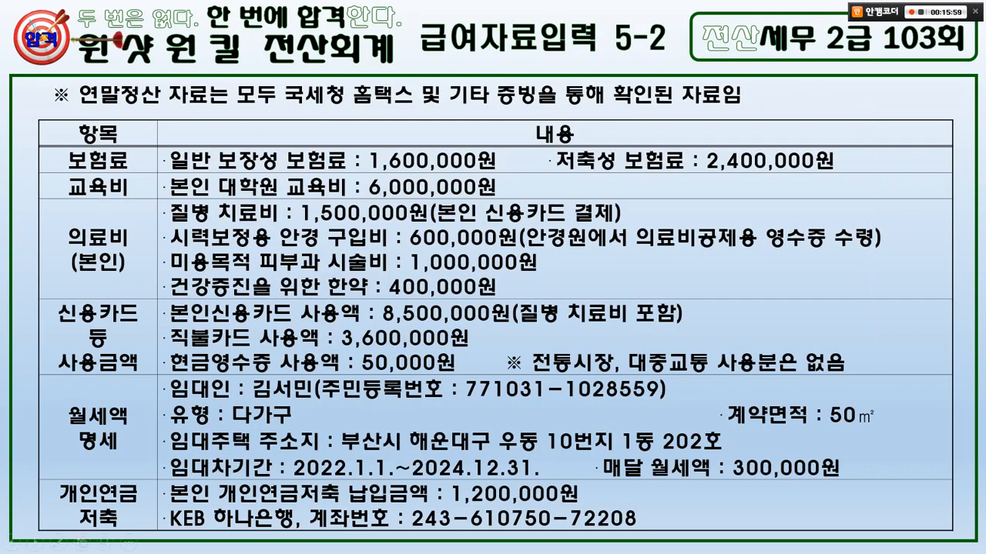
{"action": "key", "text": "alt+Tab"}
{"action": "key", "text": "Return"}
{"action": "key", "text": "Return"}
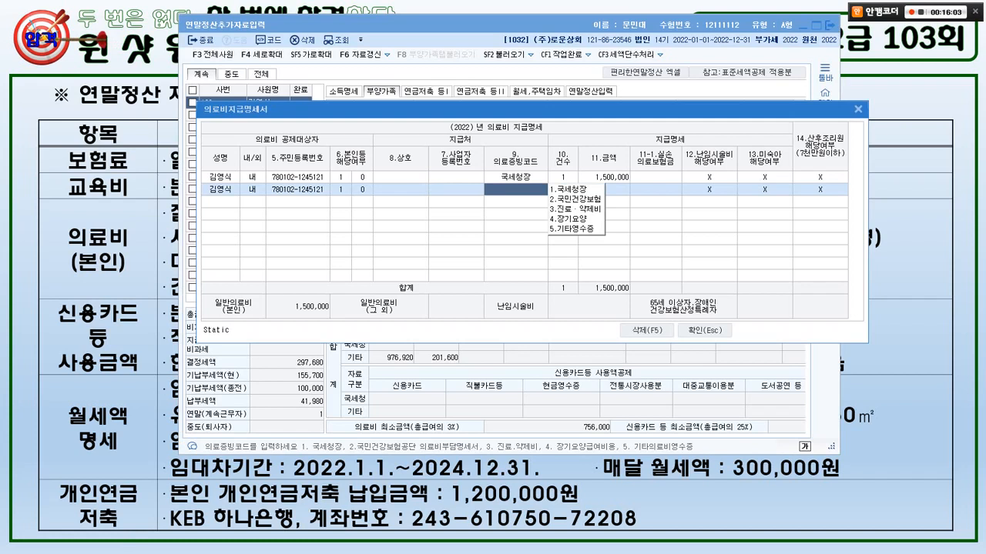
- Set the second row's proof type to 5.기타영수증, contrasting it with the 국세청장 code
{"action": "key", "text": "5"}
{"action": "key", "text": "Return"}
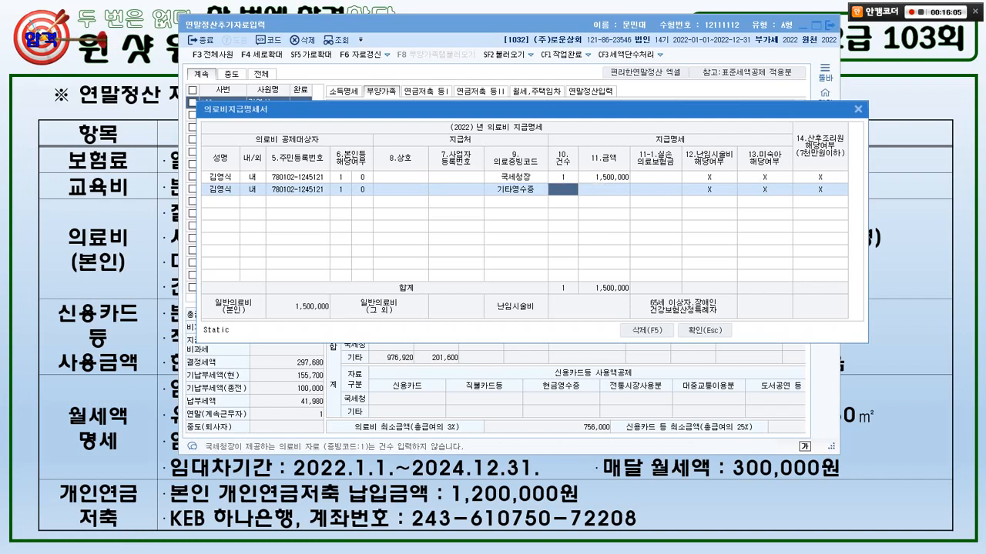
{"action": "mouse_move", "coordinate": [522, 224]}
{"action": "left_mouse_down"}
{"action": "mouse_move", "coordinate": [524, 211]}
{"action": "mouse_move", "coordinate": [490, 197]}
{"action": "mouse_move", "coordinate": [536, 204]}
{"action": "left_mouse_up"}
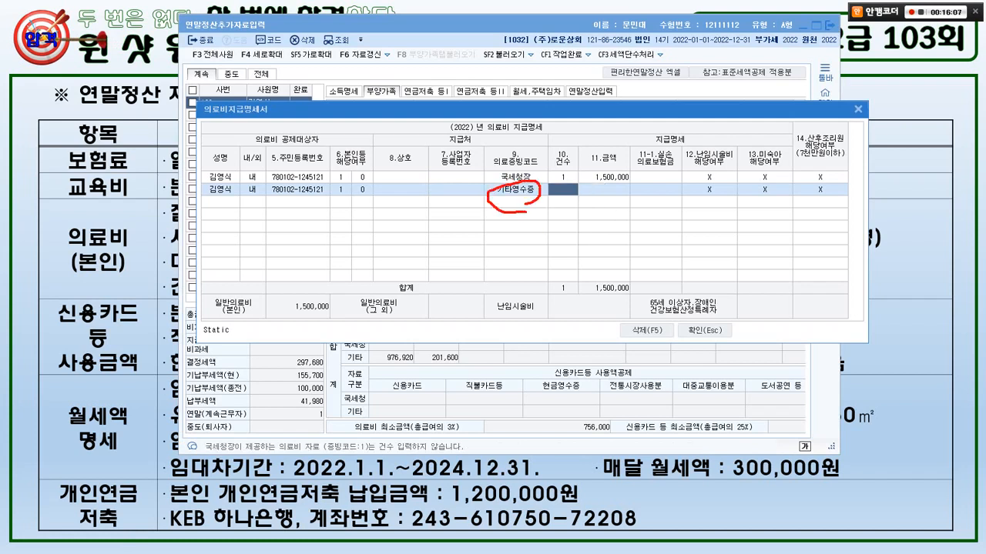
{"action": "mouse_move", "coordinate": [158, 125]}
{"action": "left_mouse_down"}
{"action": "mouse_move", "coordinate": [127, 129]}
{"action": "mouse_move", "coordinate": [133, 91]}
{"action": "mouse_move", "coordinate": [451, 155]}
{"action": "mouse_move", "coordinate": [478, 179]}
{"action": "left_mouse_up"}
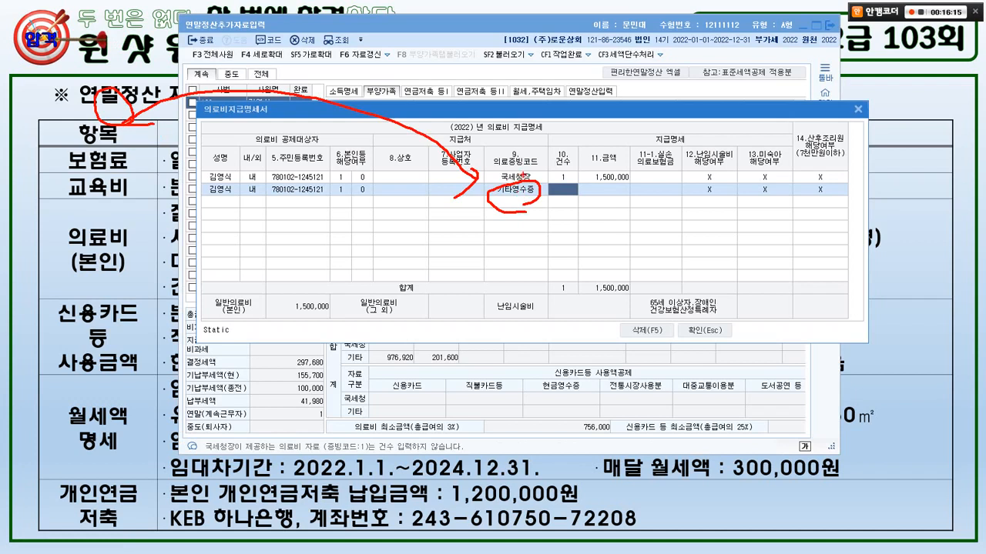
{"action": "left_click_drag", "start_coordinate": [486, 170], "coordinate": [539, 201]}
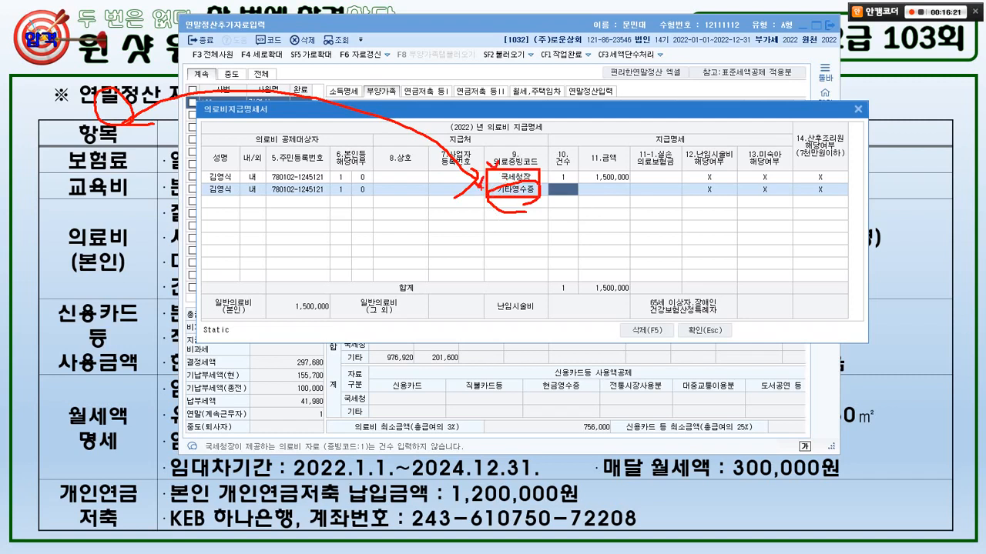
{"action": "key", "text": "Escape"}
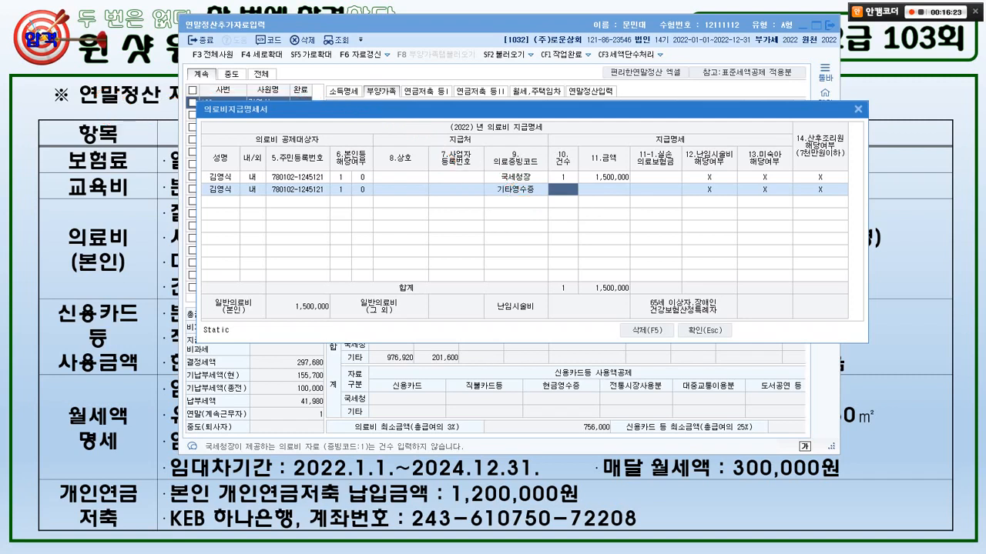
- Enter 1 receipt of 500,000 for the second row and close the medical statement
{"action": "type", "text": "1"}
{"action": "key", "text": "Return"}
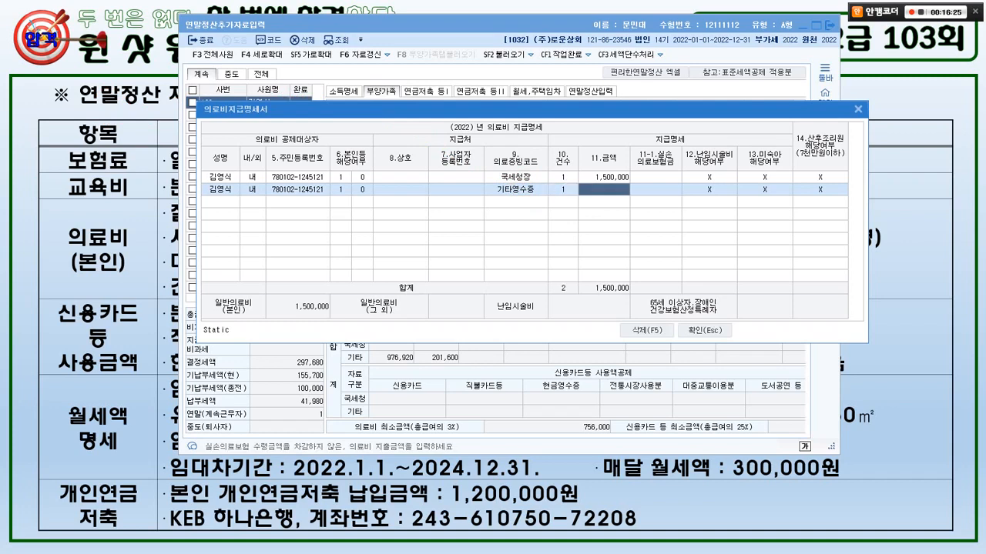
{"action": "key", "text": "alt+Tab"}
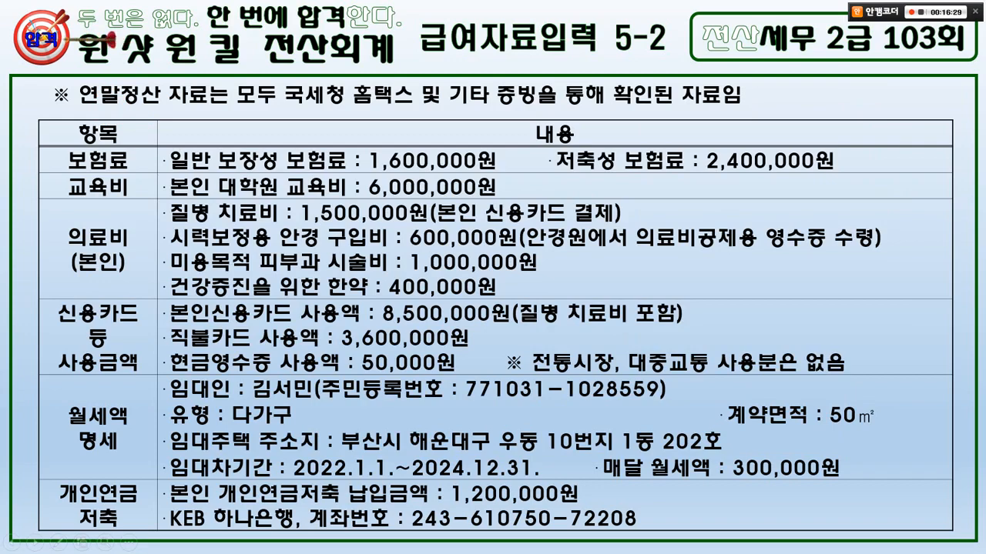
{"action": "key", "text": "alt+Tab"}
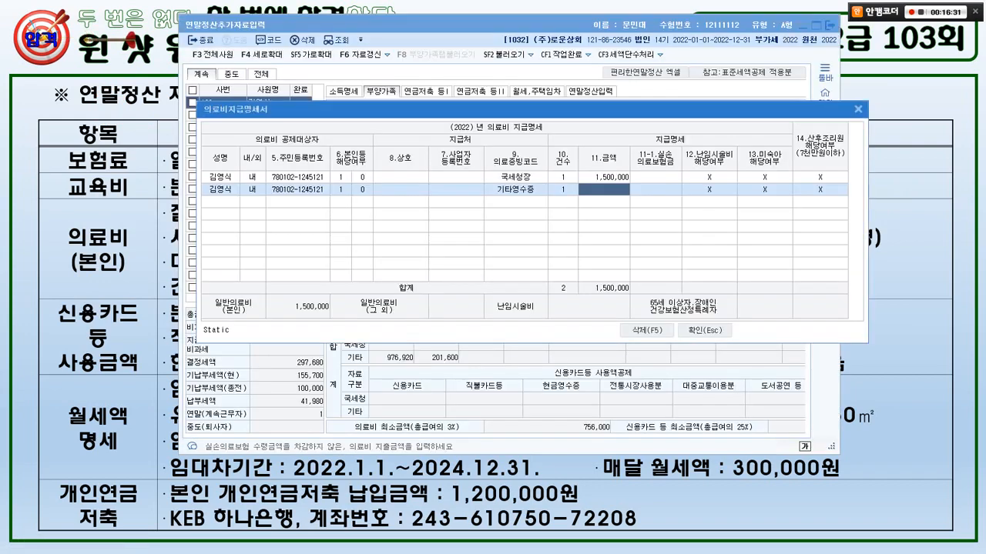
{"action": "type", "text": "500000"}
{"action": "key", "text": "Return"}
{"action": "key", "text": "Return"}
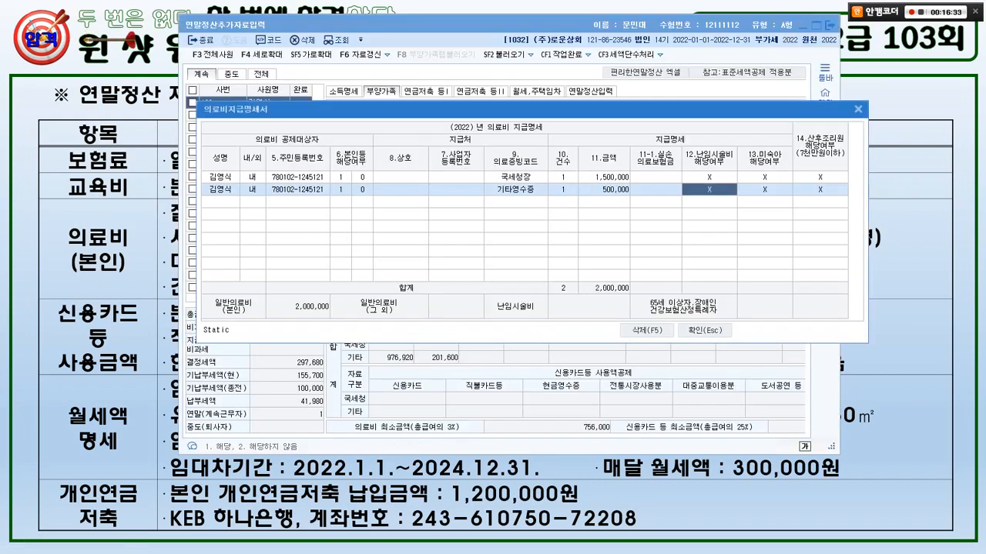
{"action": "key", "text": "Return"}
{"action": "key", "text": "Return"}
{"action": "key", "text": "Return"}
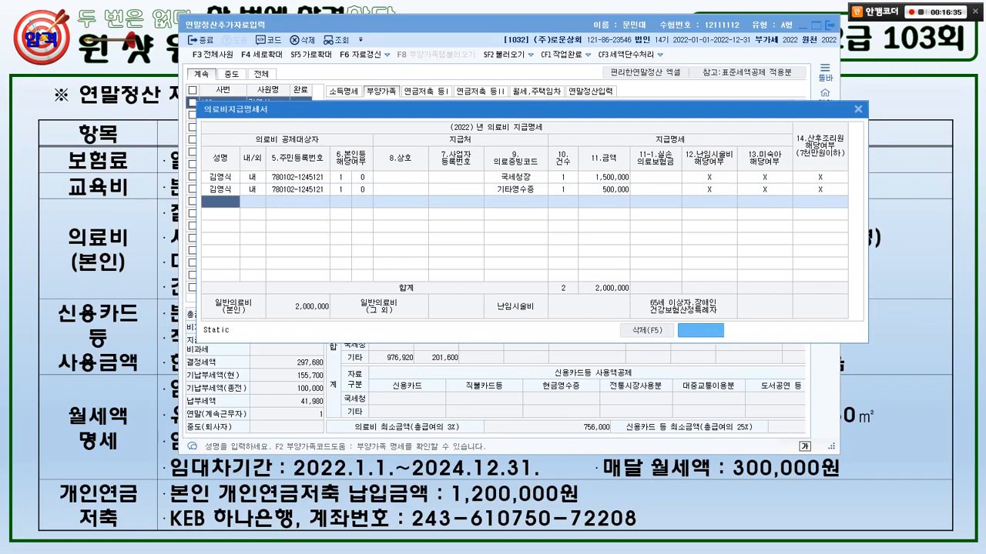
{"action": "key", "text": "Escape"}
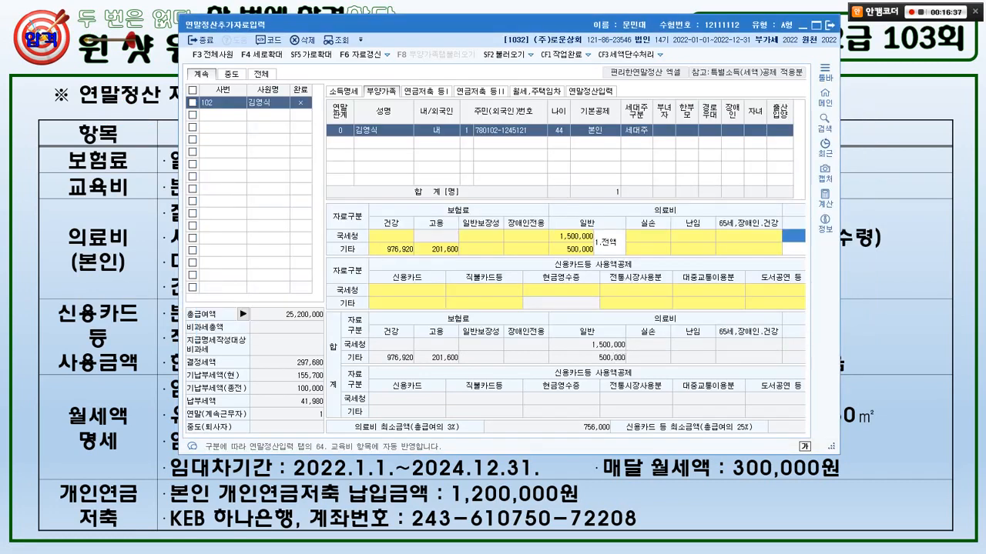
{"action": "key", "text": "alt+Tab"}
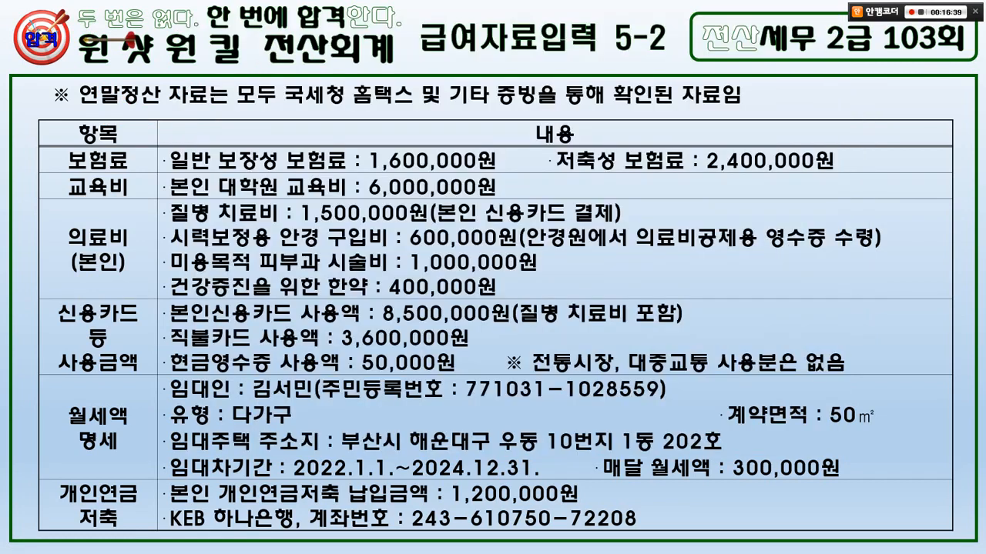
{"action": "key", "text": "alt+Tab"}
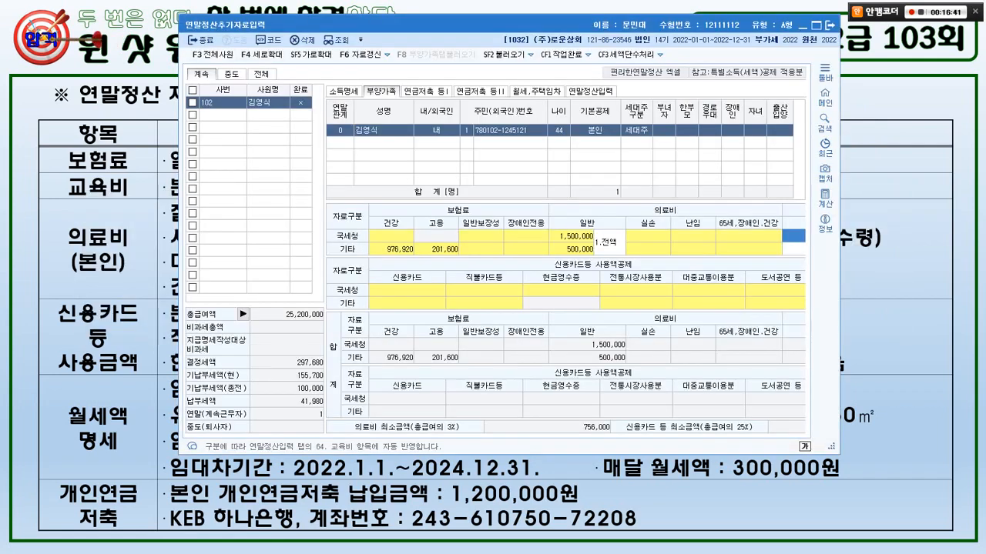
{"action": "left_click", "coordinate": [591, 91]}
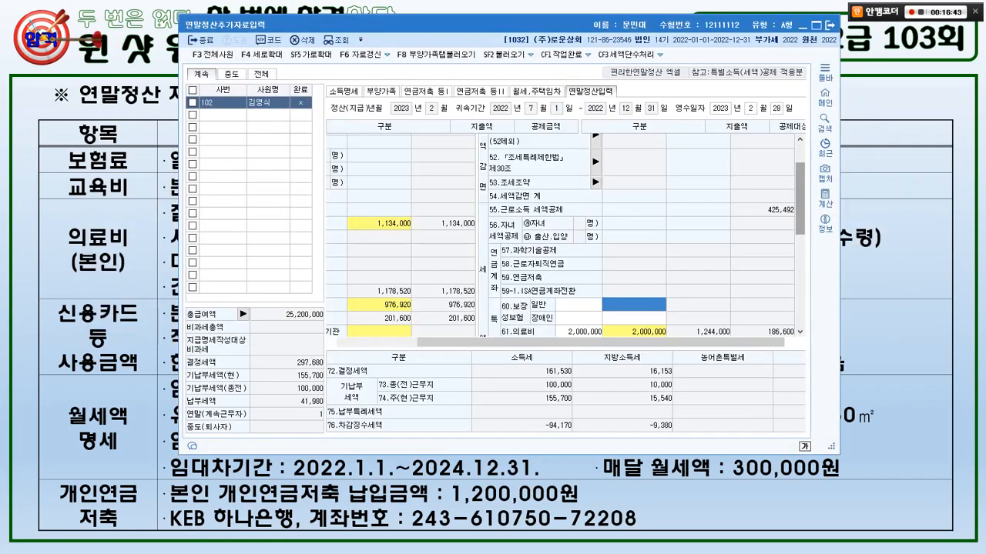
{"action": "scroll", "coordinate": [565, 235], "scroll_direction": "down", "scroll_amount": 2}
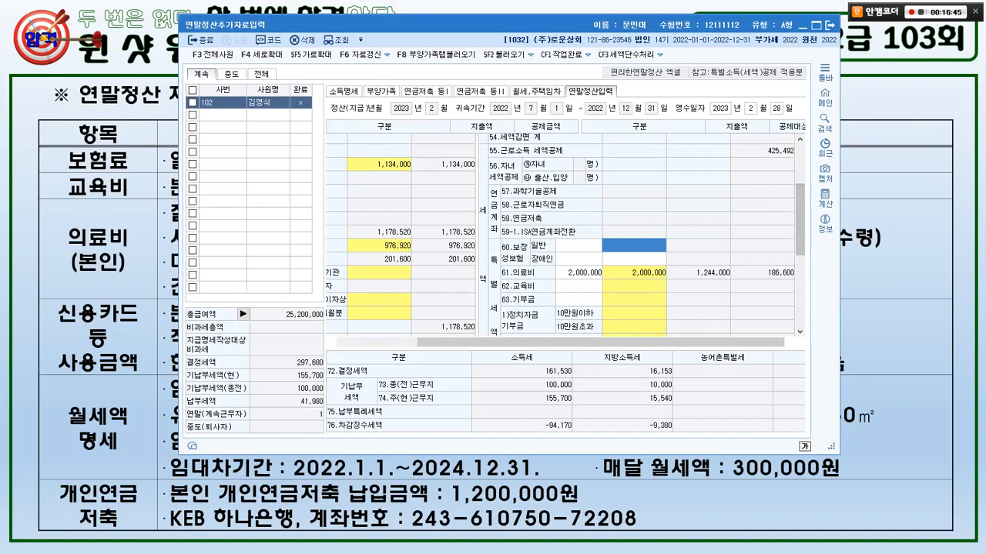
{"action": "scroll", "coordinate": [566, 235], "scroll_direction": "down", "scroll_amount": 1}
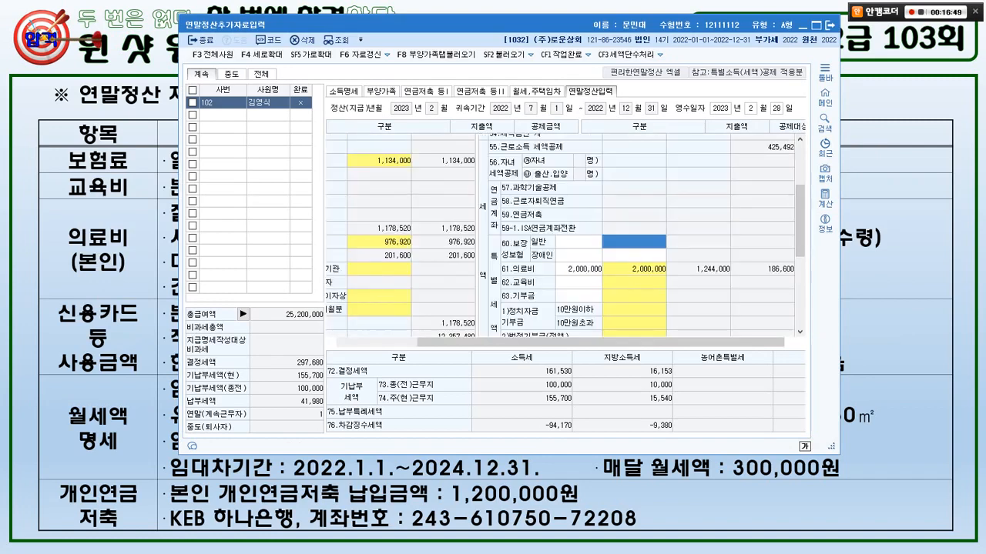
{"action": "left_click", "coordinate": [504, 55]}
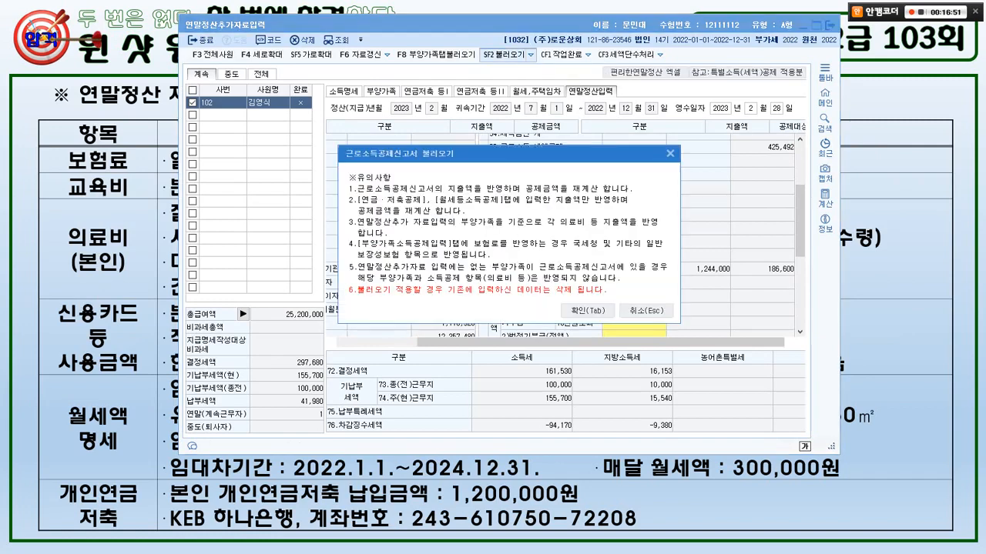
{"action": "left_click", "coordinate": [587, 310]}
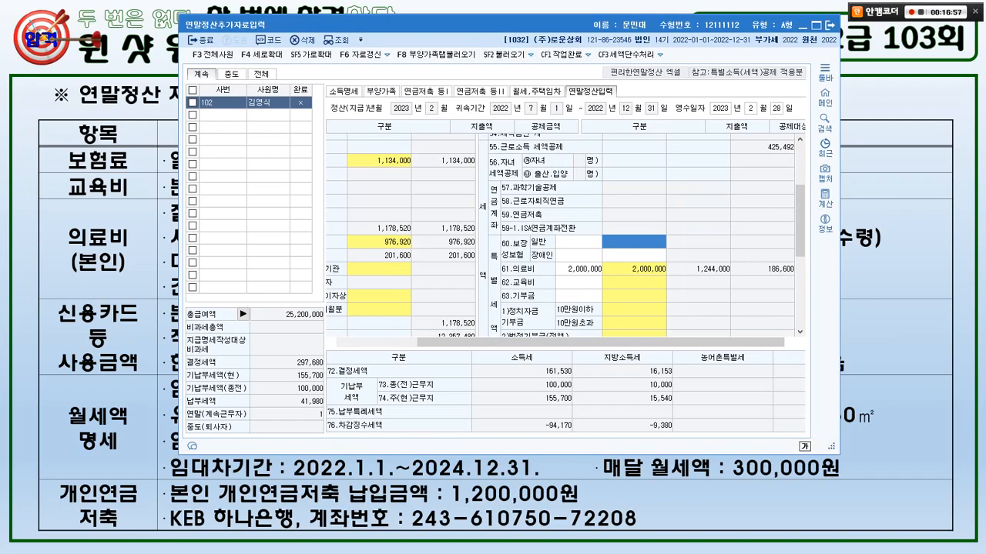
{"action": "mouse_move", "coordinate": [77, 283]}
{"action": "left_mouse_down"}
{"action": "mouse_move", "coordinate": [91, 217]}
{"action": "mouse_move", "coordinate": [79, 284]}
{"action": "left_mouse_up"}
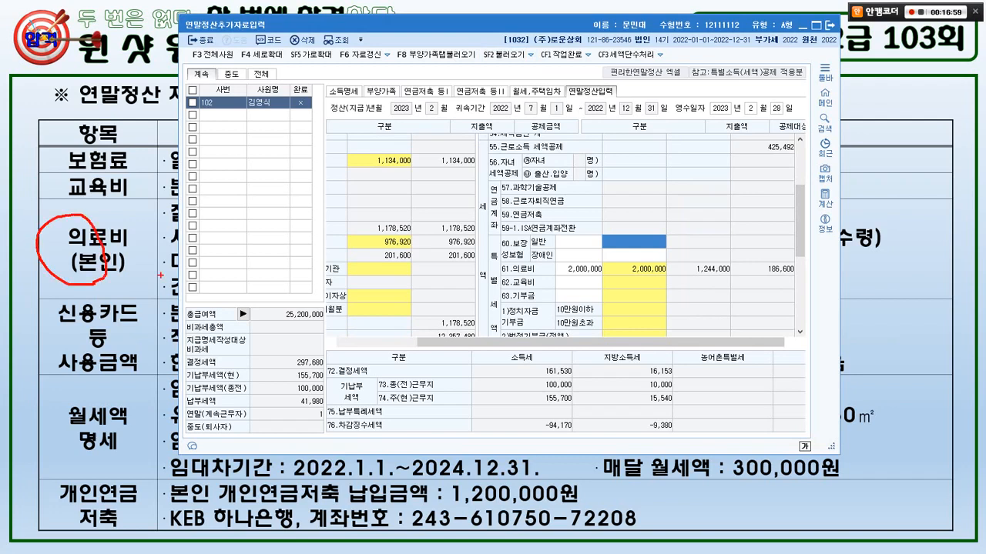
{"action": "left_click", "coordinate": [381, 91]}
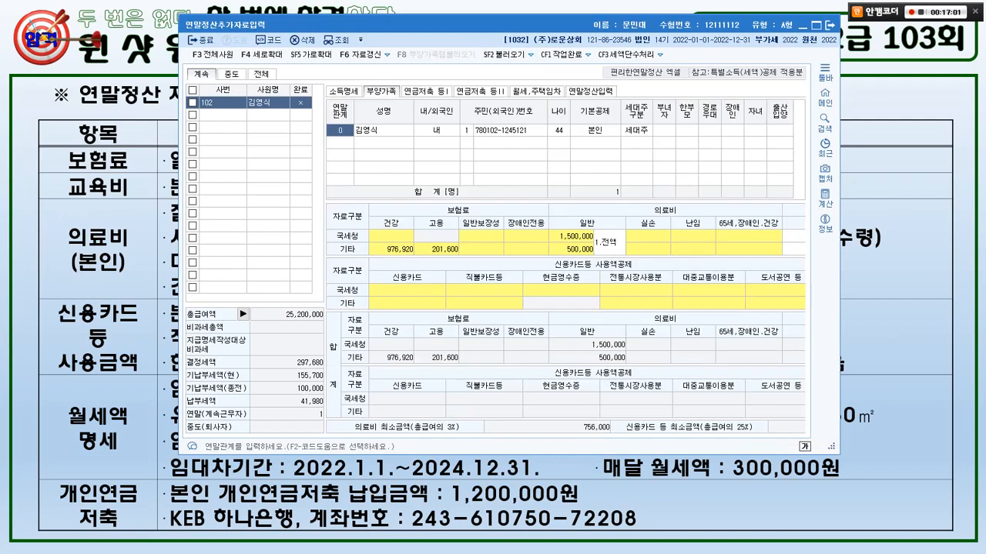
- Return to the 연말정산입력 form and highlight 61.의료비 with its 1,244,000 deductible amount
{"action": "double_click", "coordinate": [571, 236]}
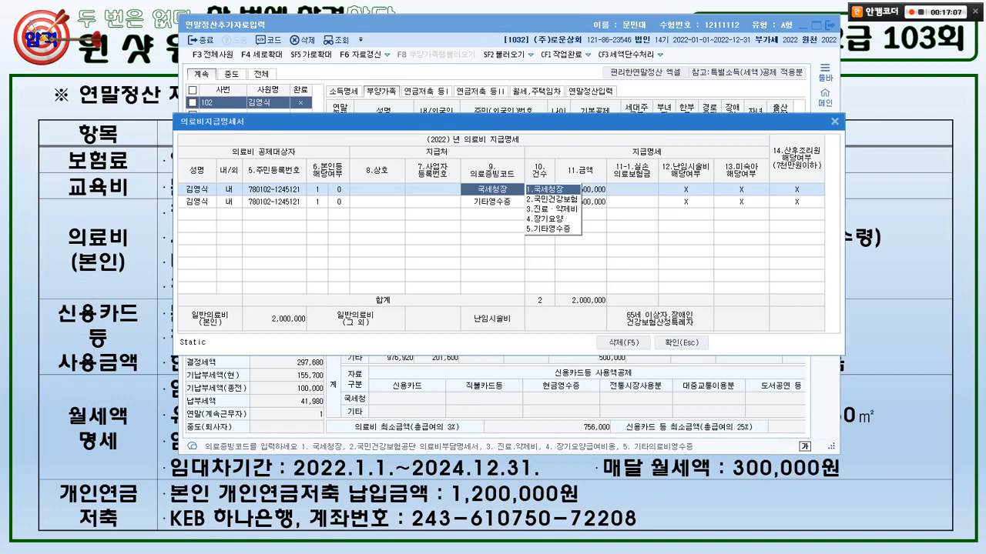
{"action": "key", "text": "Escape"}
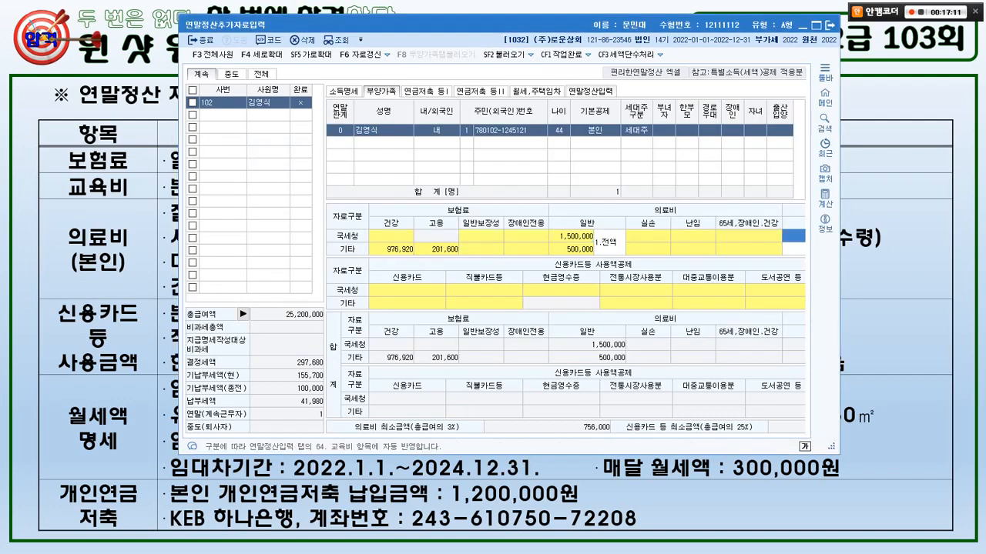
{"action": "left_click", "coordinate": [591, 91]}
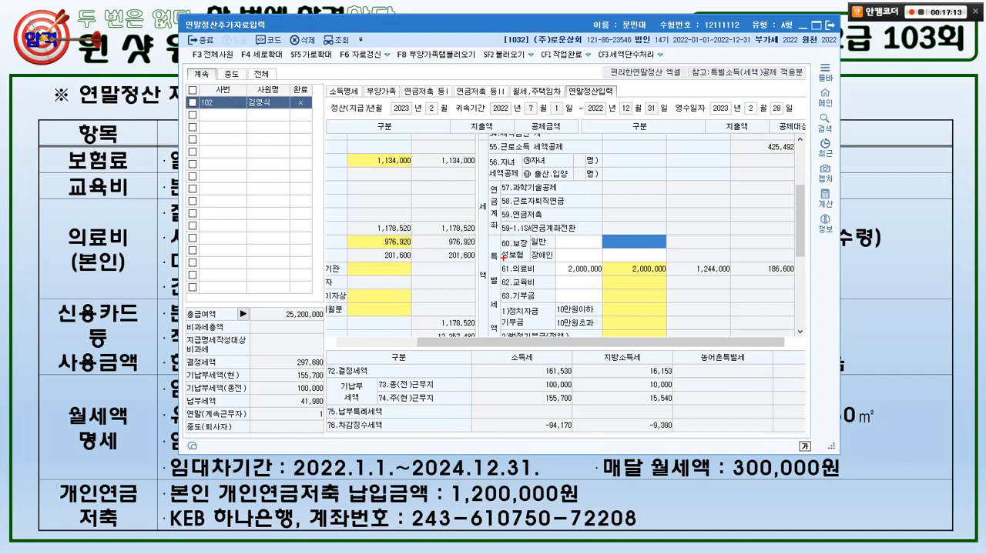
{"action": "left_click_drag", "start_coordinate": [503, 258], "coordinate": [802, 287]}
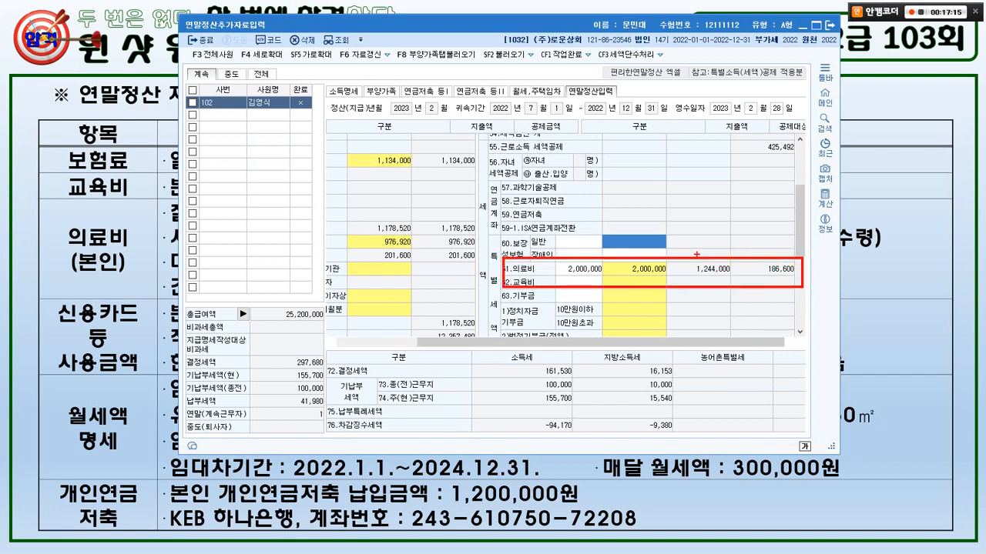
{"action": "left_click_drag", "start_coordinate": [675, 248], "coordinate": [696, 258]}
{"action": "mouse_move", "coordinate": [529, 70]}
{"action": "left_mouse_down"}
{"action": "mouse_move", "coordinate": [476, 62]}
{"action": "mouse_move", "coordinate": [531, 35]}
{"action": "mouse_move", "coordinate": [526, 65]}
{"action": "mouse_move", "coordinate": [633, 170]}
{"action": "mouse_move", "coordinate": [624, 184]}
{"action": "mouse_move", "coordinate": [669, 175]}
{"action": "left_mouse_up"}
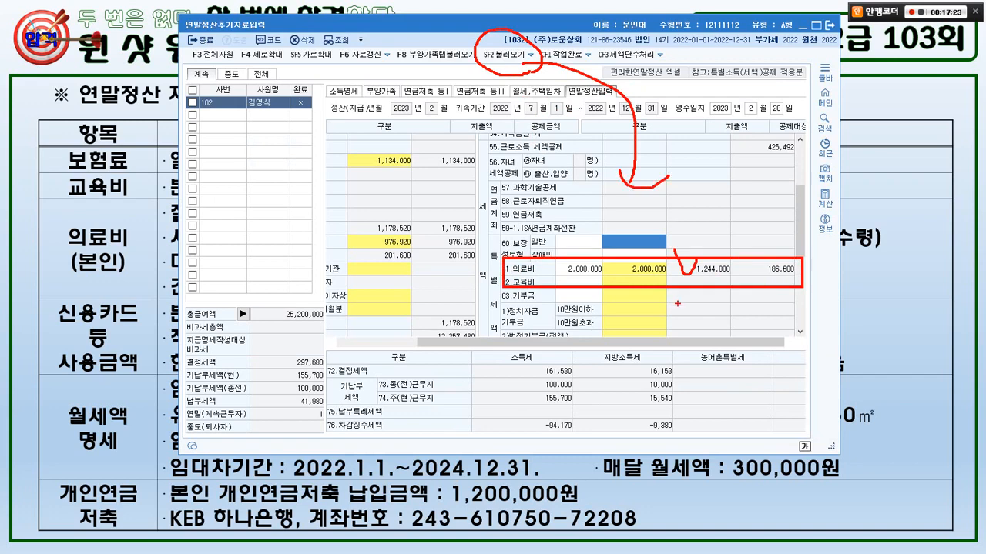
{"action": "key", "text": "Escape"}
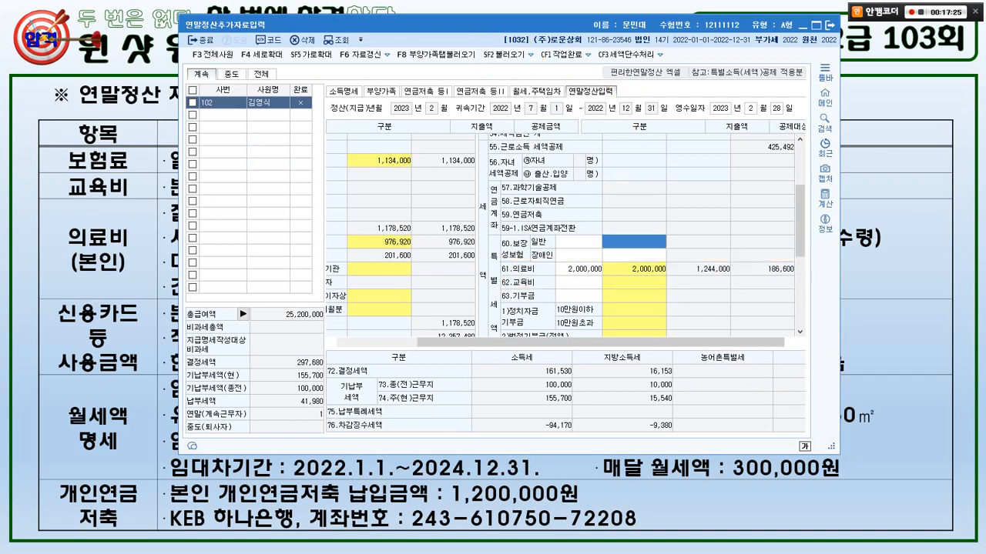
{"action": "key", "text": "alt+Tab"}
- Enter 1,600,000 as the 60.보장성보험 일반 insurance premium
{"action": "key", "text": "Return"}
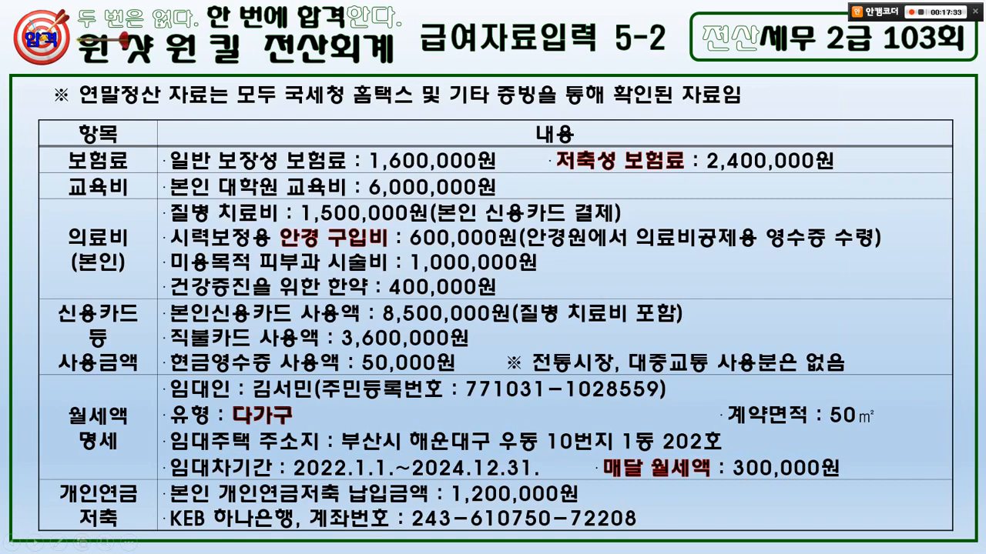
{"action": "key", "text": "alt+Tab"}
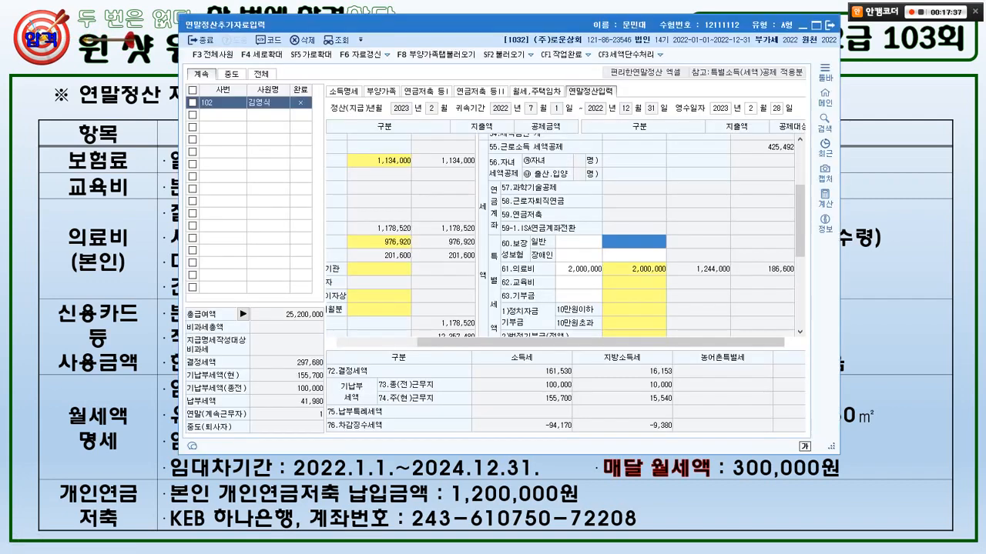
{"action": "type", "text": "1600000"}
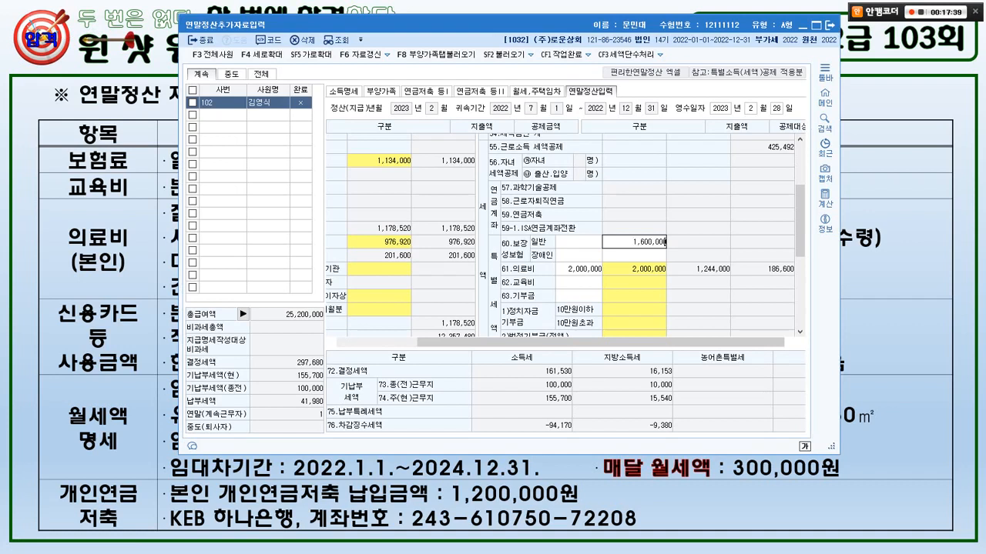
{"action": "key", "text": "Return"}
{"action": "key", "text": "Up"}
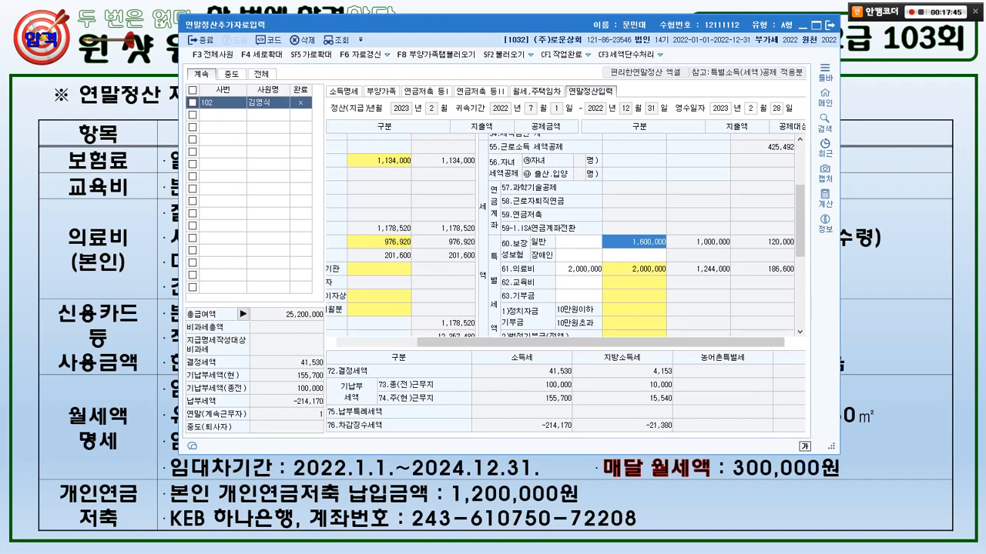
- Mark the 1,600,000 premium against its 1,000,000 deductible, then select the 62.교육비 amount
{"action": "mouse_move", "coordinate": [658, 251]}
{"action": "left_mouse_down"}
{"action": "mouse_move", "coordinate": [613, 254]}
{"action": "mouse_move", "coordinate": [653, 222]}
{"action": "mouse_move", "coordinate": [667, 238]}
{"action": "left_mouse_up"}
{"action": "mouse_move", "coordinate": [726, 252]}
{"action": "left_mouse_down"}
{"action": "mouse_move", "coordinate": [706, 258]}
{"action": "mouse_move", "coordinate": [720, 225]}
{"action": "mouse_move", "coordinate": [726, 245]}
{"action": "left_mouse_up"}
{"action": "mouse_move", "coordinate": [659, 231]}
{"action": "left_mouse_down"}
{"action": "mouse_move", "coordinate": [667, 218]}
{"action": "mouse_move", "coordinate": [681, 228]}
{"action": "left_mouse_up"}
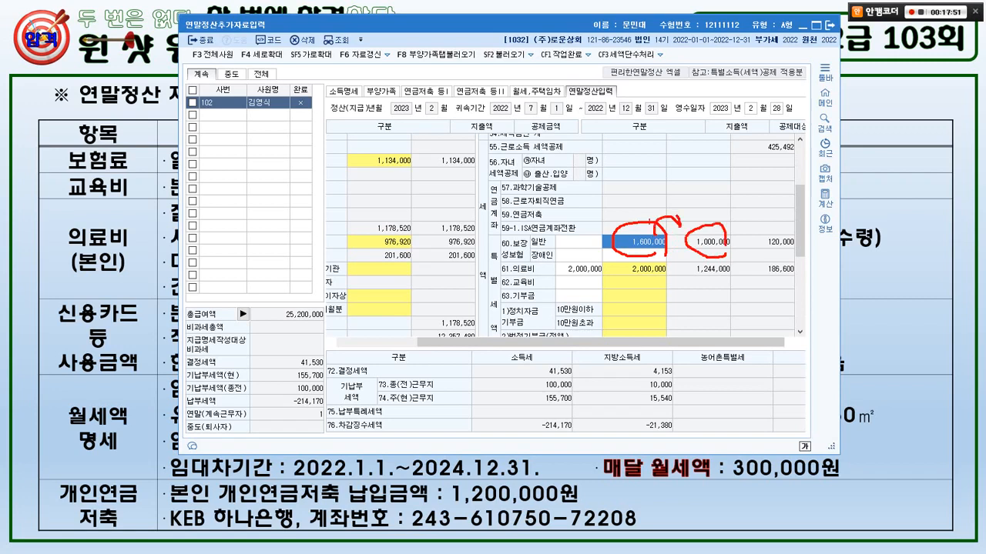
{"action": "left_click_drag", "start_coordinate": [625, 210], "coordinate": [637, 196]}
{"action": "key", "text": "Escape"}
{"action": "key", "text": "alt+Tab"}
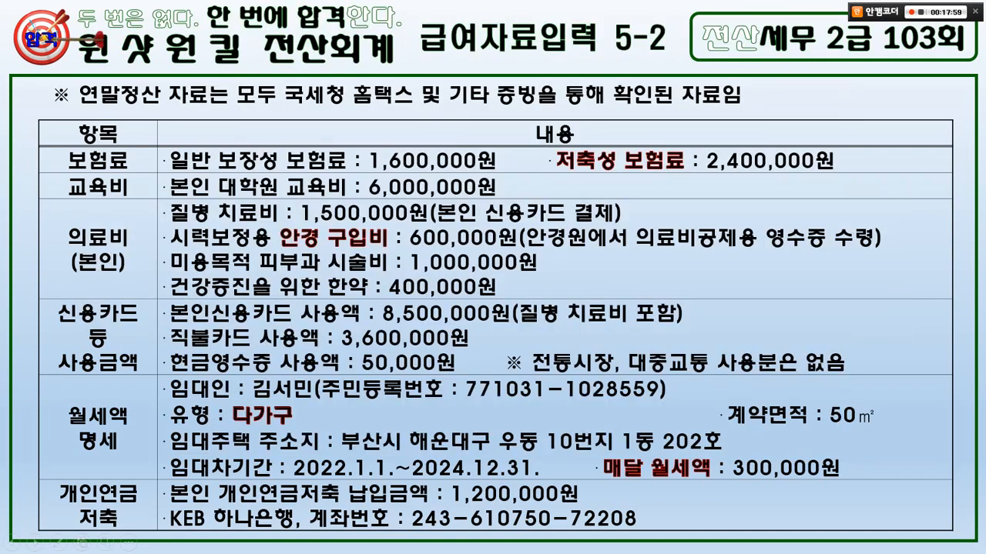
{"action": "key", "text": "alt+Tab"}
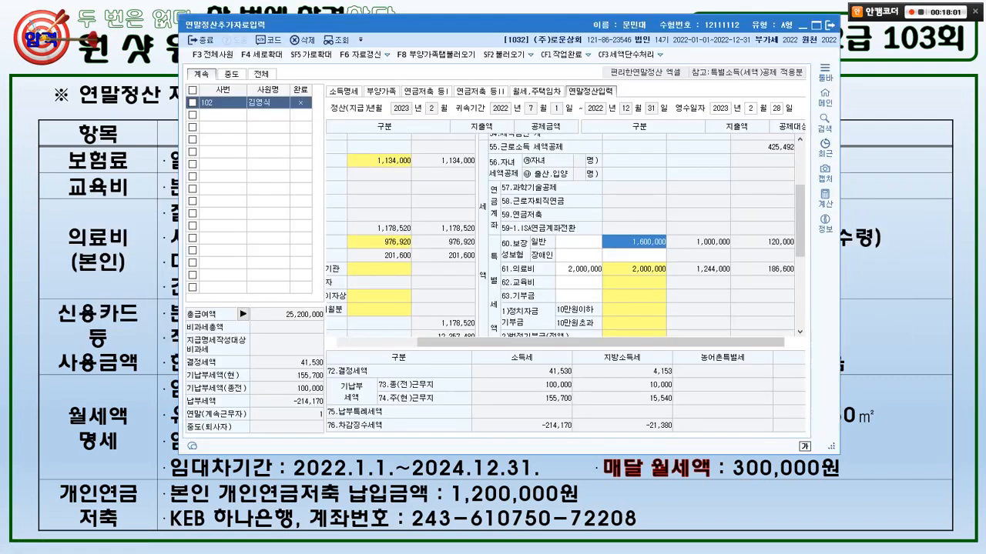
{"action": "left_click", "coordinate": [634, 283]}
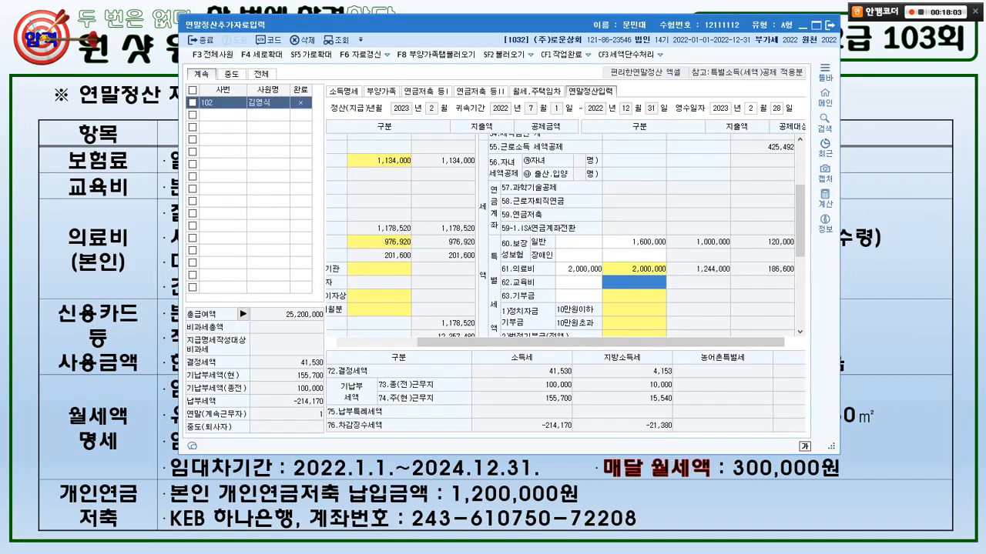
- Enter 6,000,000 under 본인(전액) in the 62.교육비 details and confirm
{"action": "key", "text": "Return"}
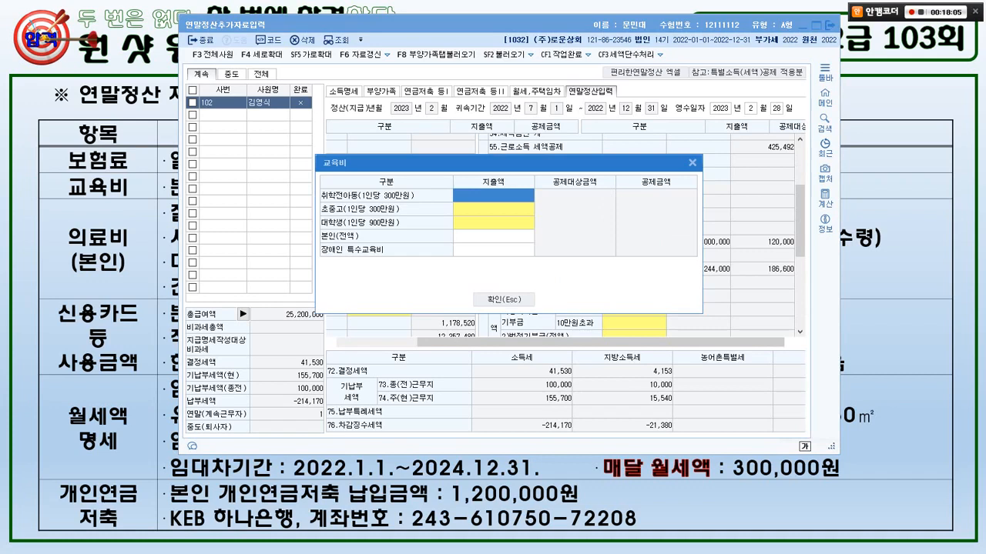
{"action": "left_click", "coordinate": [493, 236]}
{"action": "type", "text": "6000000"}
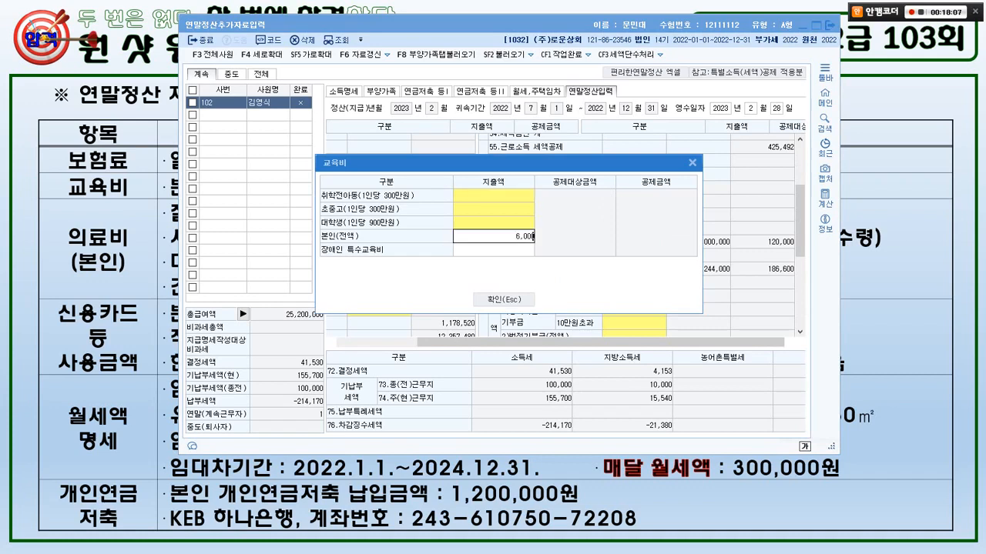
{"action": "key", "text": "Return"}
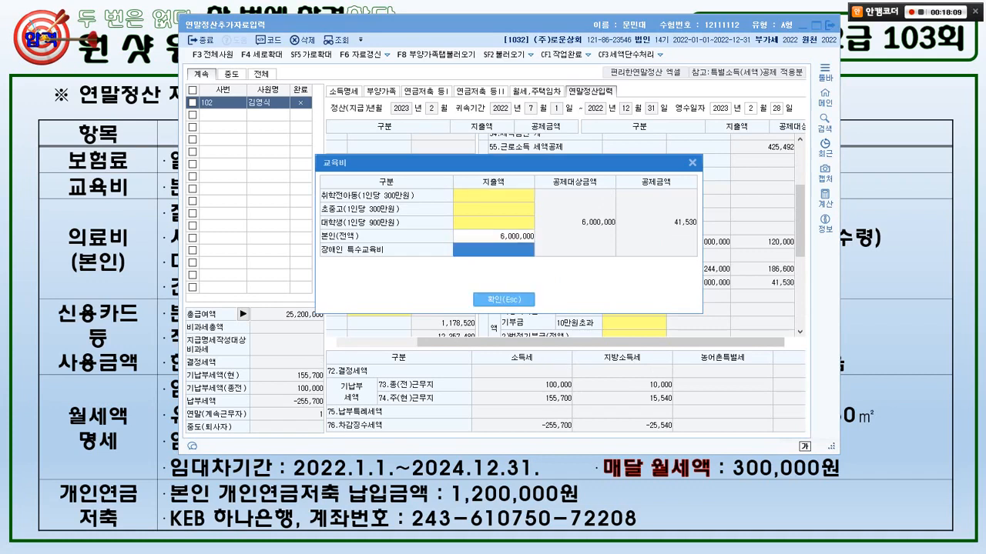
{"action": "left_click", "coordinate": [504, 299]}
{"action": "key", "text": "alt+Tab"}
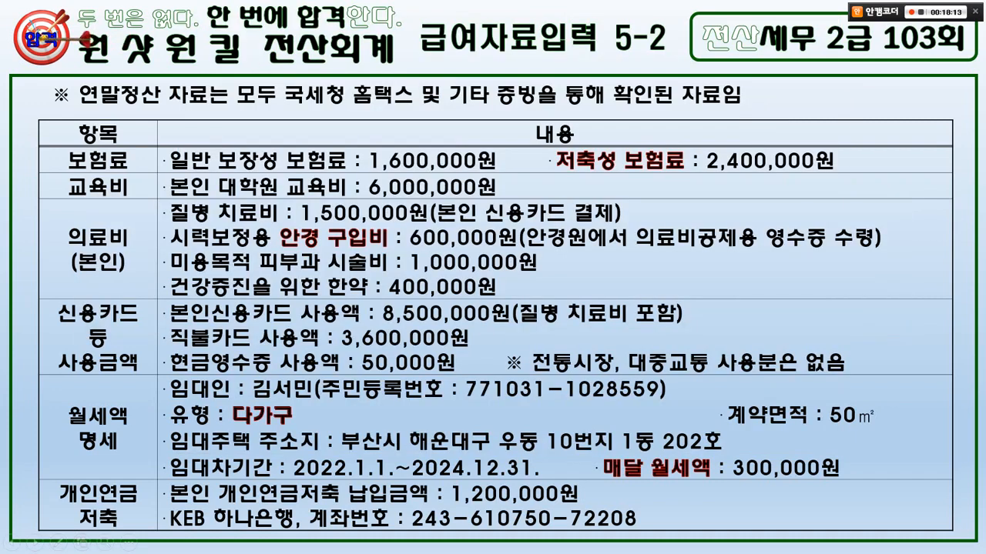
- Tick off the insurance and other already-entered items on the source slide
{"action": "mouse_move", "coordinate": [169, 139]}
{"action": "left_mouse_down"}
{"action": "mouse_move", "coordinate": [111, 166]}
{"action": "mouse_move", "coordinate": [87, 258]}
{"action": "mouse_move", "coordinate": [156, 172]}
{"action": "mouse_move", "coordinate": [164, 199]}
{"action": "left_mouse_up"}
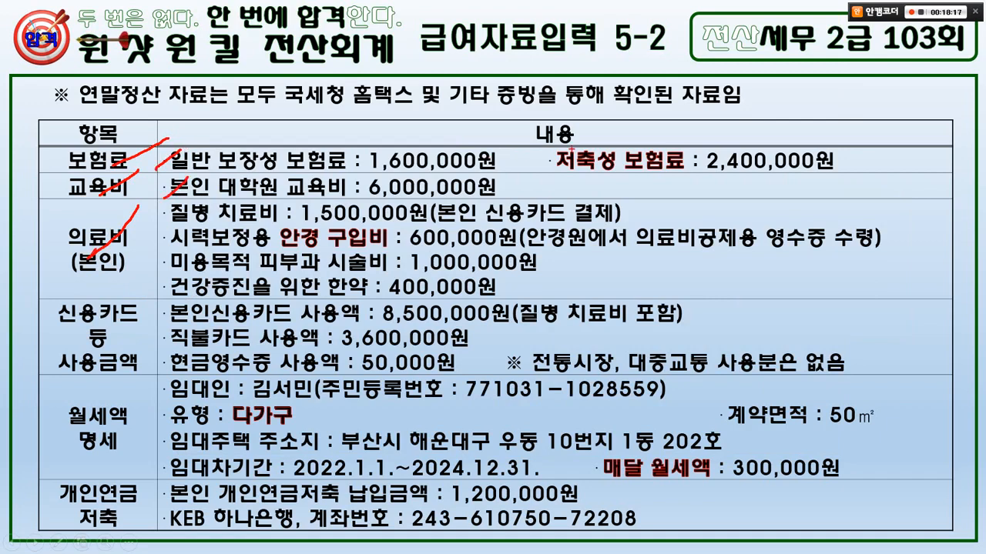
{"action": "left_click_drag", "start_coordinate": [573, 146], "coordinate": [420, 194]}
{"action": "left_click_drag", "start_coordinate": [251, 190], "coordinate": [211, 225]}
{"action": "left_click_drag", "start_coordinate": [219, 223], "coordinate": [184, 261]}
{"action": "left_click_drag", "start_coordinate": [210, 274], "coordinate": [204, 281]}
- Circle the card usage section and underline the 8,500,000 credit, 3,600,000 debit and cash receipt amounts
{"action": "mouse_move", "coordinate": [124, 377]}
{"action": "left_mouse_down"}
{"action": "mouse_move", "coordinate": [116, 385]}
{"action": "mouse_move", "coordinate": [43, 327]}
{"action": "mouse_move", "coordinate": [125, 372]}
{"action": "left_mouse_up"}
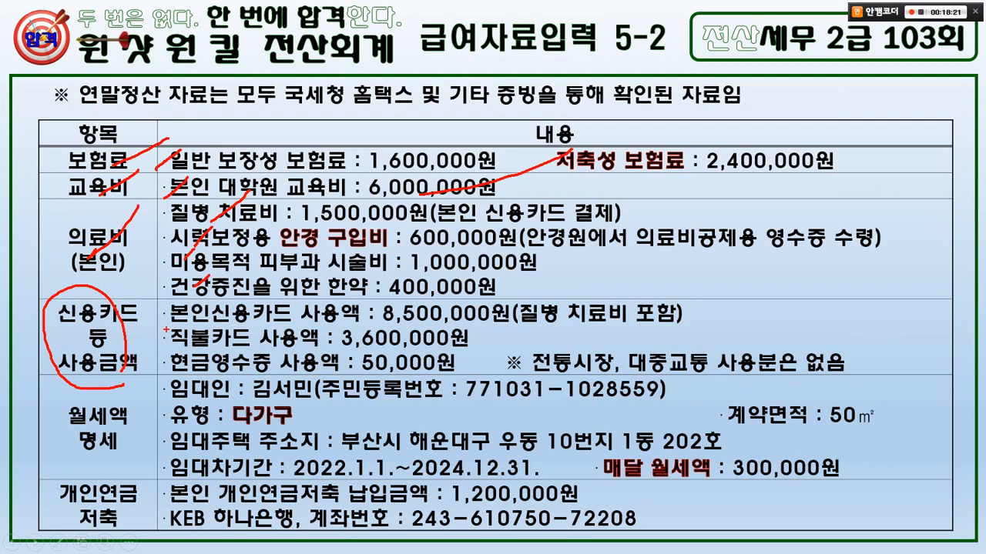
{"action": "left_click_drag", "start_coordinate": [168, 327], "coordinate": [493, 327]}
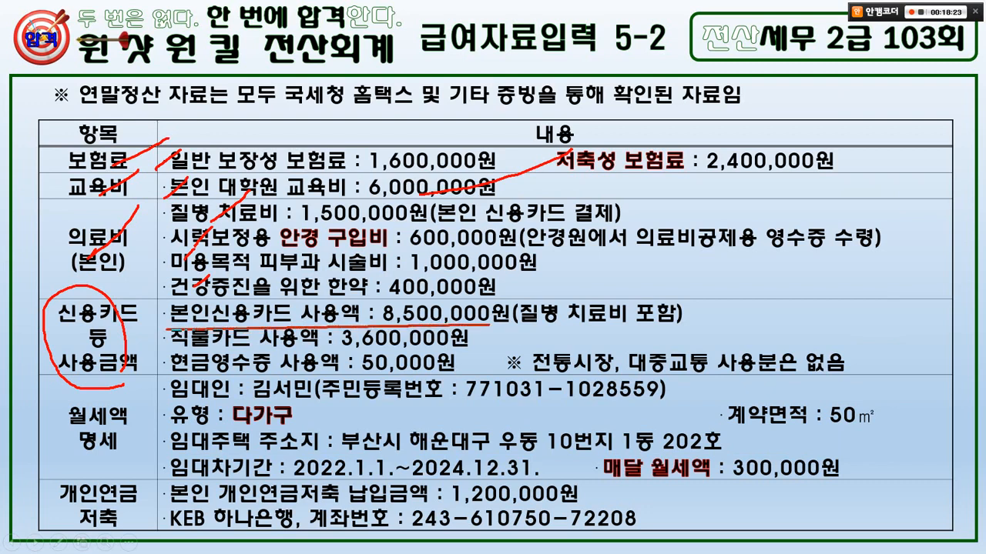
{"action": "left_click_drag", "start_coordinate": [569, 327], "coordinate": [579, 318]}
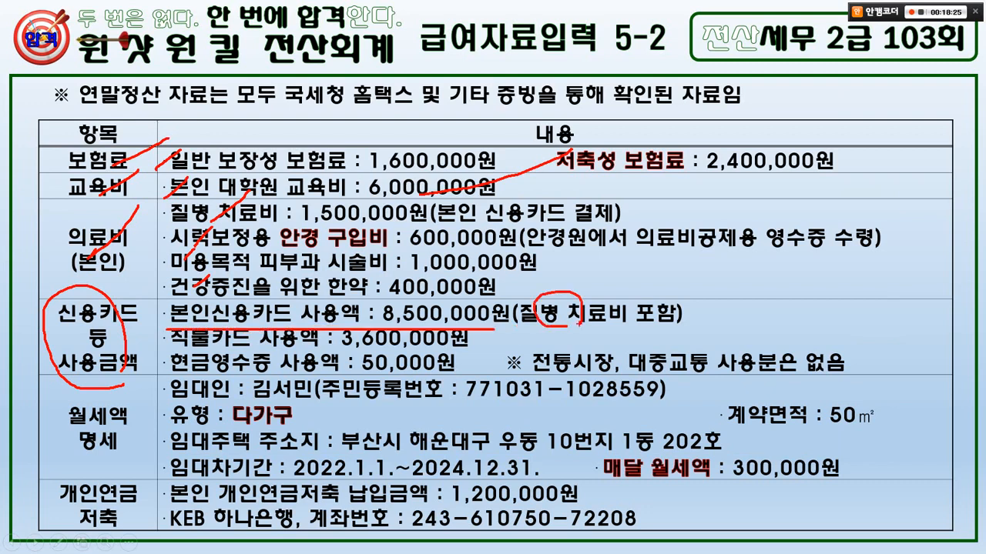
{"action": "mouse_move", "coordinate": [493, 216]}
{"action": "left_mouse_down"}
{"action": "mouse_move", "coordinate": [468, 303]}
{"action": "mouse_move", "coordinate": [501, 308]}
{"action": "left_mouse_up"}
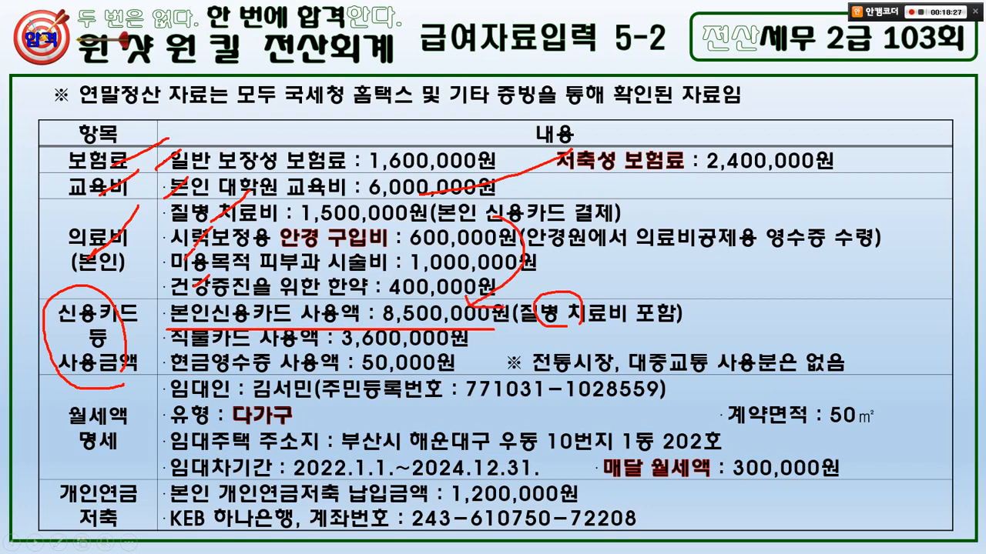
{"action": "left_click_drag", "start_coordinate": [174, 348], "coordinate": [445, 346]}
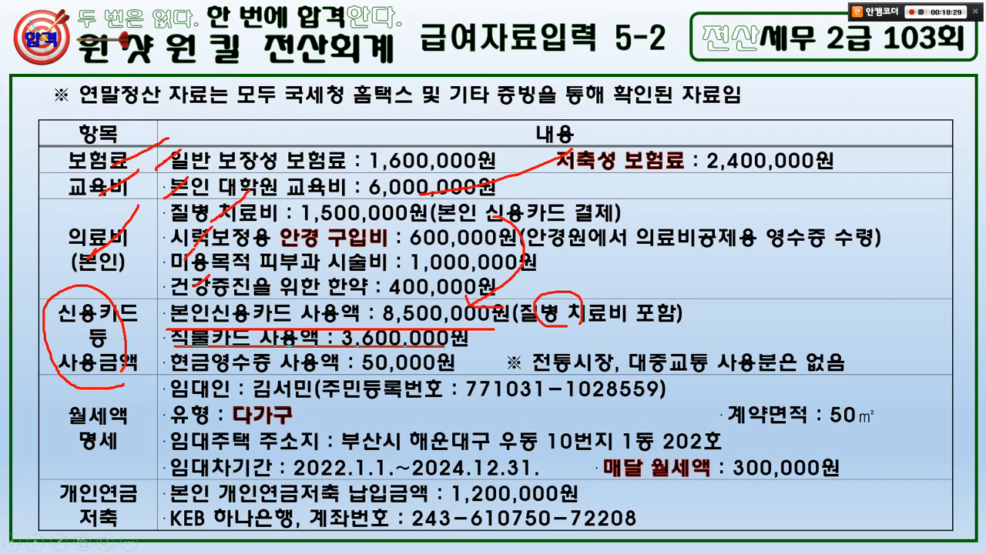
{"action": "left_click_drag", "start_coordinate": [168, 372], "coordinate": [347, 374]}
{"action": "left_click_drag", "start_coordinate": [551, 376], "coordinate": [790, 375]}
{"action": "mouse_move", "coordinate": [136, 359]}
{"action": "left_mouse_down"}
{"action": "mouse_move", "coordinate": [94, 363]}
{"action": "mouse_move", "coordinate": [128, 330]}
{"action": "left_mouse_up"}
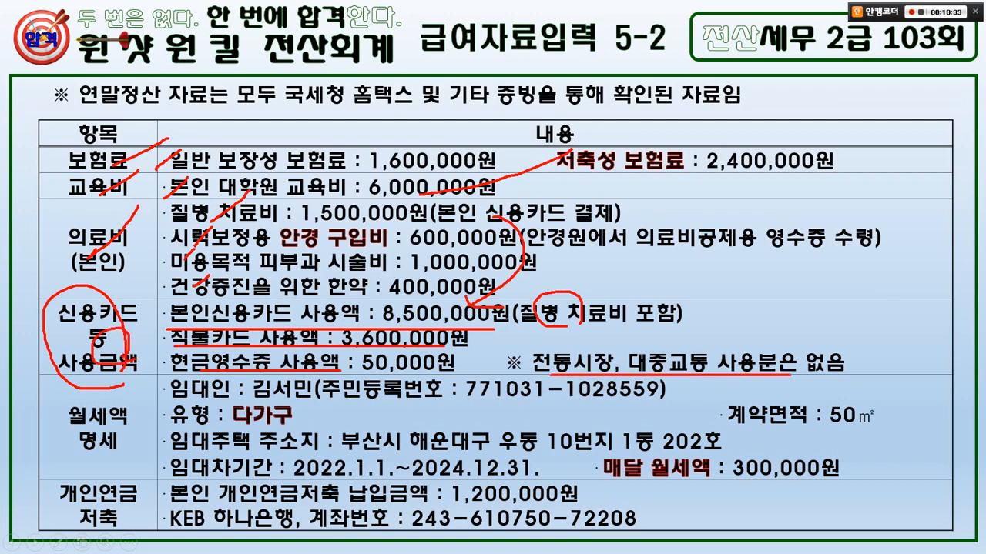
- Open the credit card deduction details from item 42.신용카드 등 사용액
{"action": "key", "text": "e"}
{"action": "key", "text": "alt+Tab"}
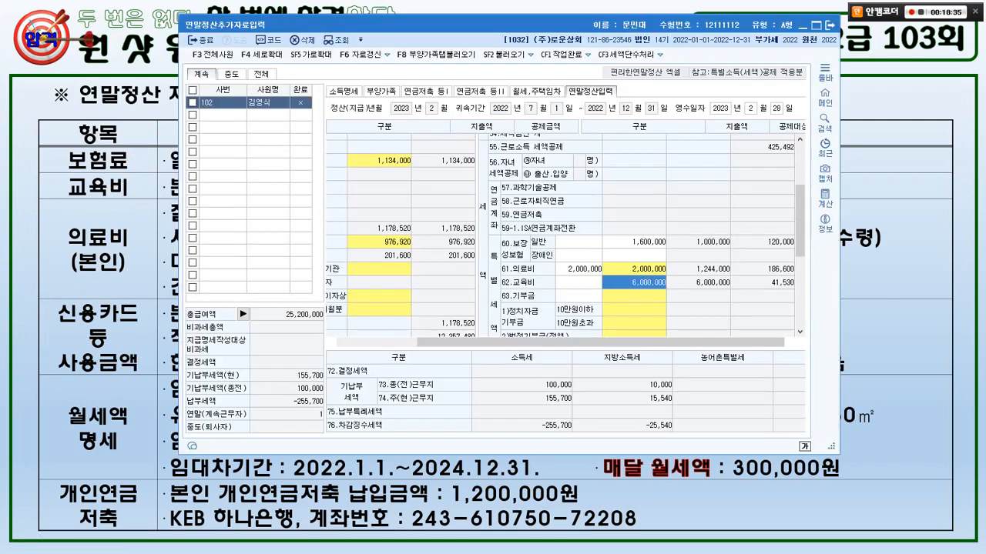
{"action": "left_click_drag", "start_coordinate": [601, 341], "coordinate": [521, 342]}
{"action": "scroll", "coordinate": [566, 235], "scroll_direction": "down", "scroll_amount": 3}
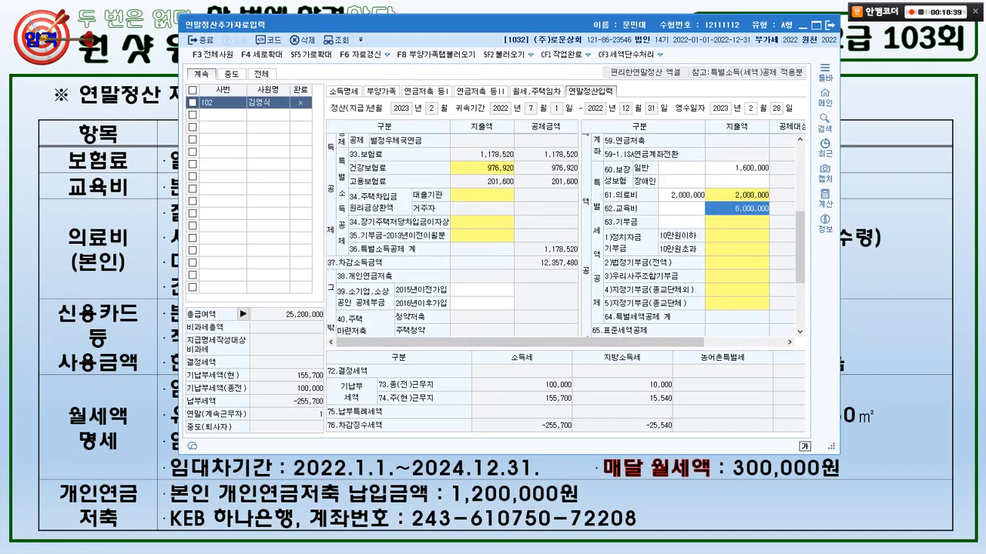
{"action": "left_click", "coordinate": [482, 298]}
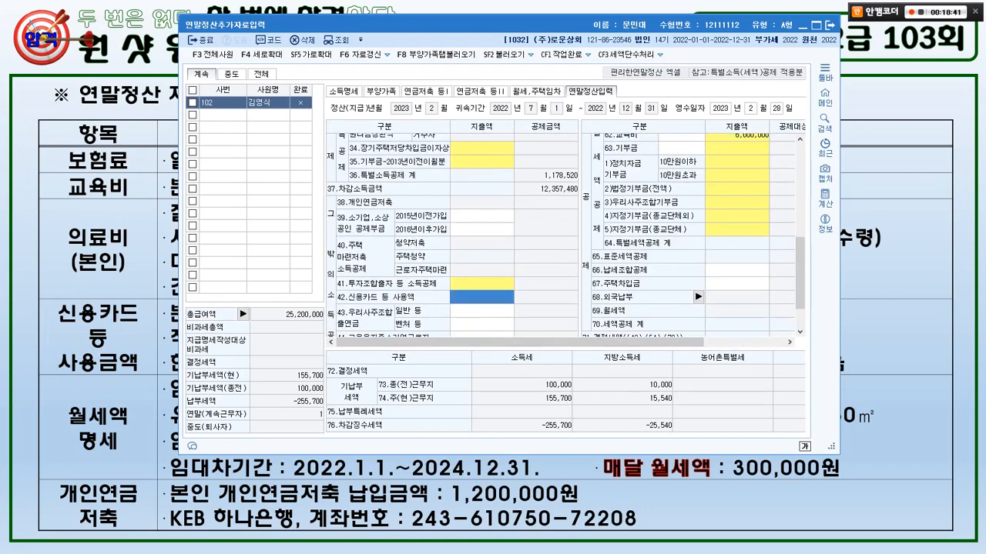
{"action": "mouse_move", "coordinate": [367, 311]}
{"action": "left_mouse_down"}
{"action": "mouse_move", "coordinate": [387, 291]}
{"action": "mouse_move", "coordinate": [371, 314]}
{"action": "left_mouse_up"}
{"action": "key", "text": "Escape"}
{"action": "double_click", "coordinate": [482, 297]}
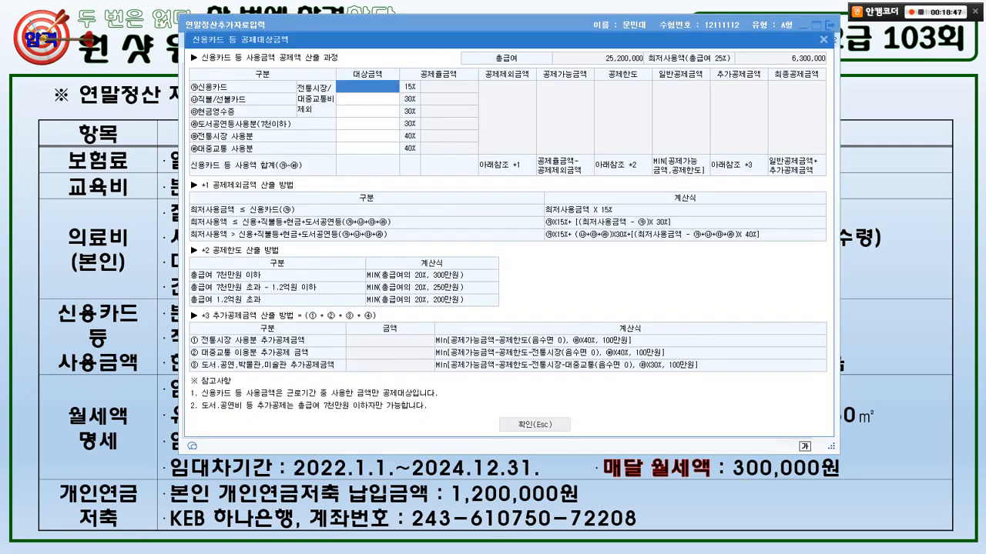
- Enter 8,500,000 credit card and 3,600,000 debit card spending
{"action": "key", "text": "alt+Tab"}
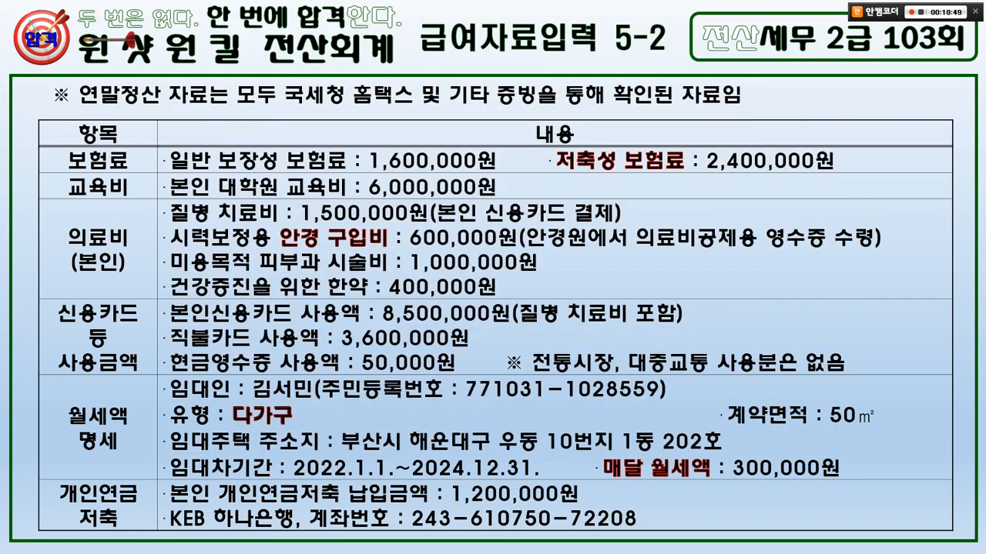
{"action": "key", "text": "alt+Tab"}
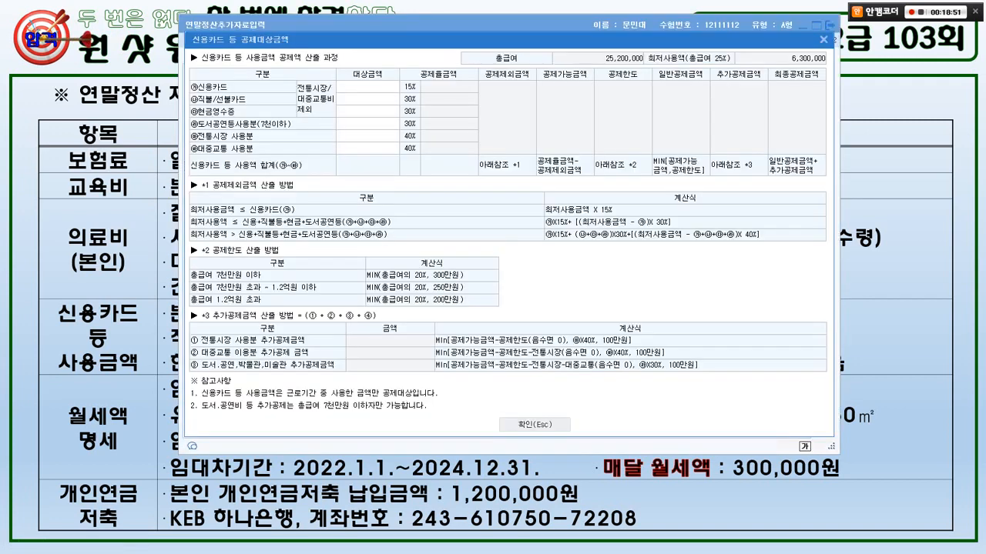
{"action": "type", "text": "8500000"}
{"action": "key", "text": "Return"}
{"action": "key", "text": "alt+Tab"}
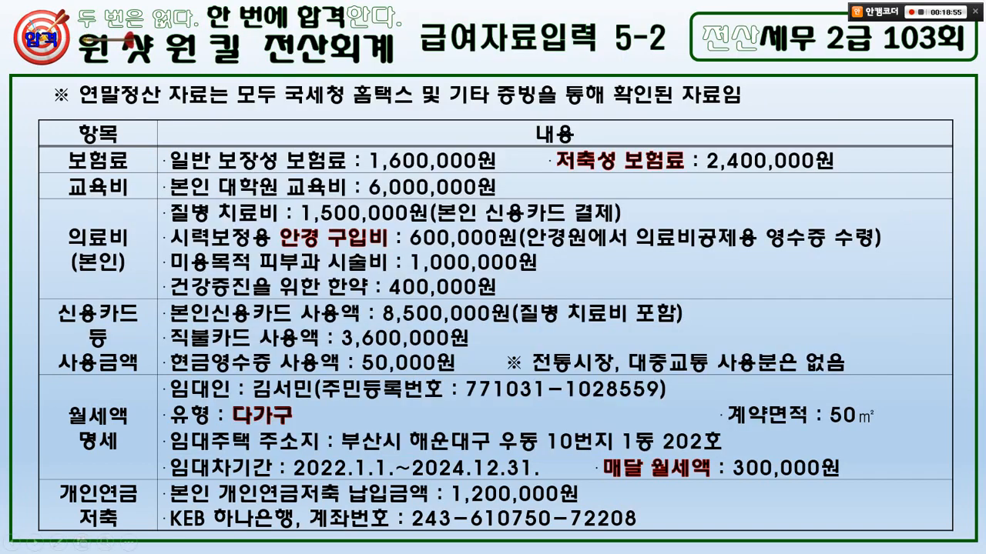
{"action": "key", "text": "alt+Tab"}
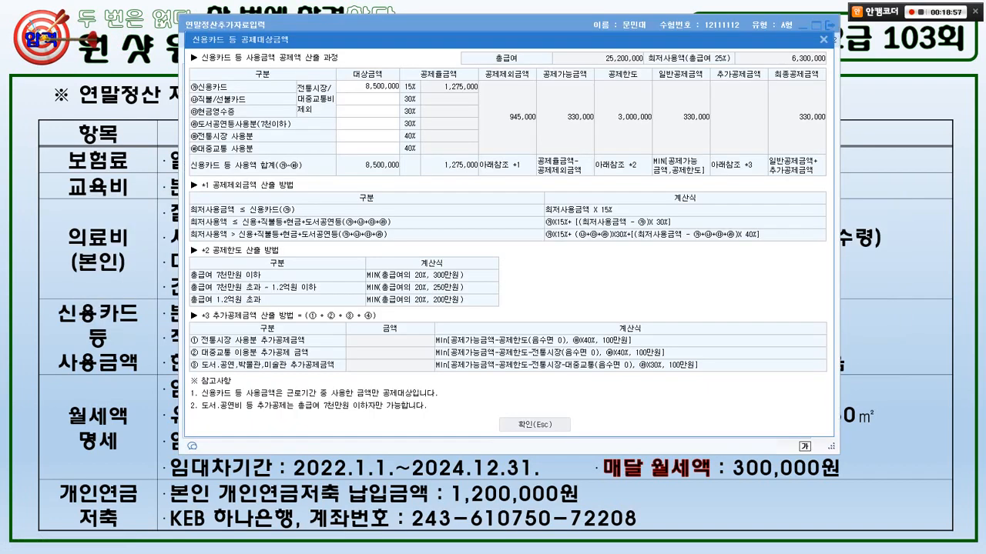
{"action": "type", "text": "3600000"}
{"action": "key", "text": "Return"}
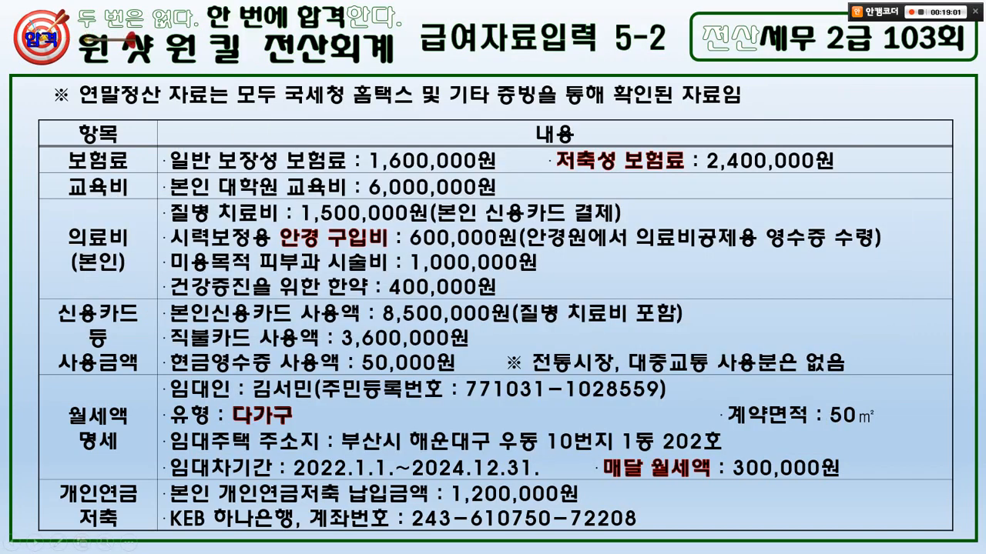
- Enter 50,000 in cash receipts and apply the card deduction
{"action": "key", "text": "alt+Tab"}
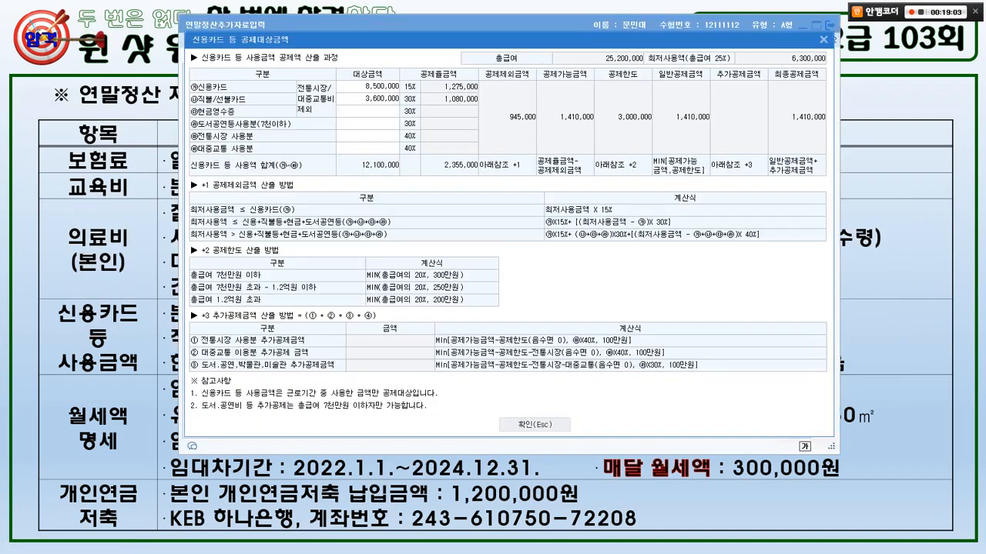
{"action": "left_click", "coordinate": [367, 112]}
{"action": "type", "text": "500000"}
{"action": "key", "text": "Return"}
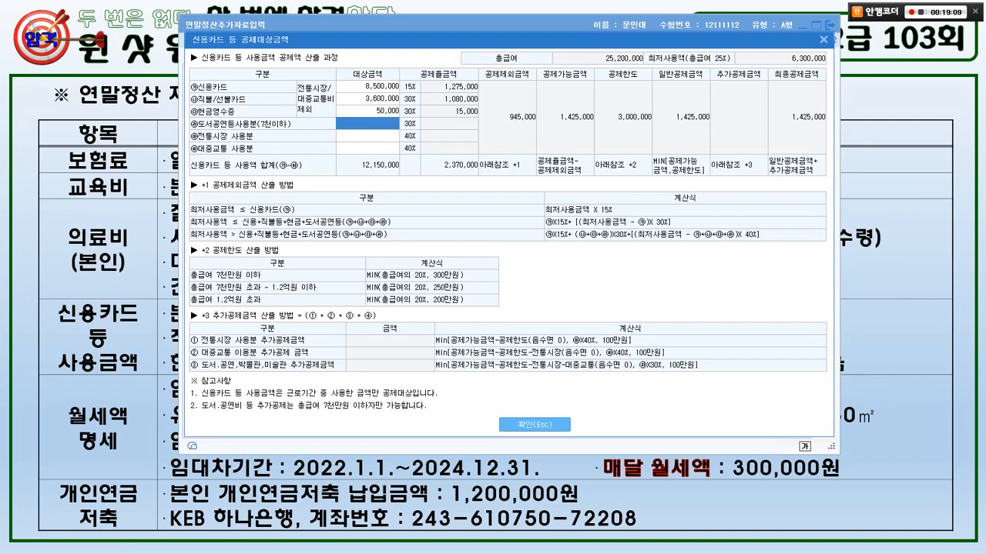
{"action": "left_click", "coordinate": [535, 425]}
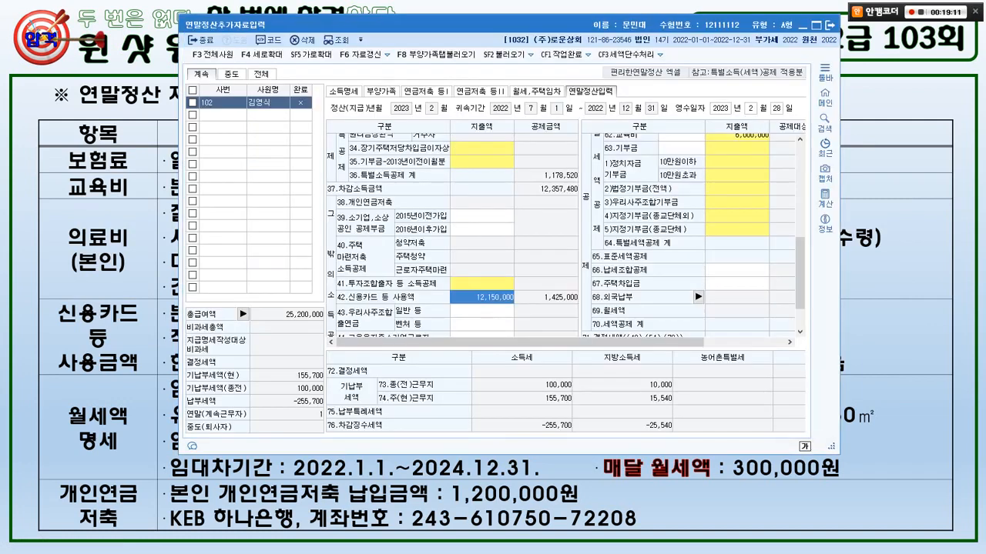
- Mark the monthly rent details on the slide and the 월세,주택임차 section in KcLep
{"action": "left_click", "coordinate": [121, 425]}
{"action": "mouse_move", "coordinate": [141, 446]}
{"action": "left_mouse_down"}
{"action": "mouse_move", "coordinate": [51, 403]}
{"action": "mouse_move", "coordinate": [135, 446]}
{"action": "left_mouse_up"}
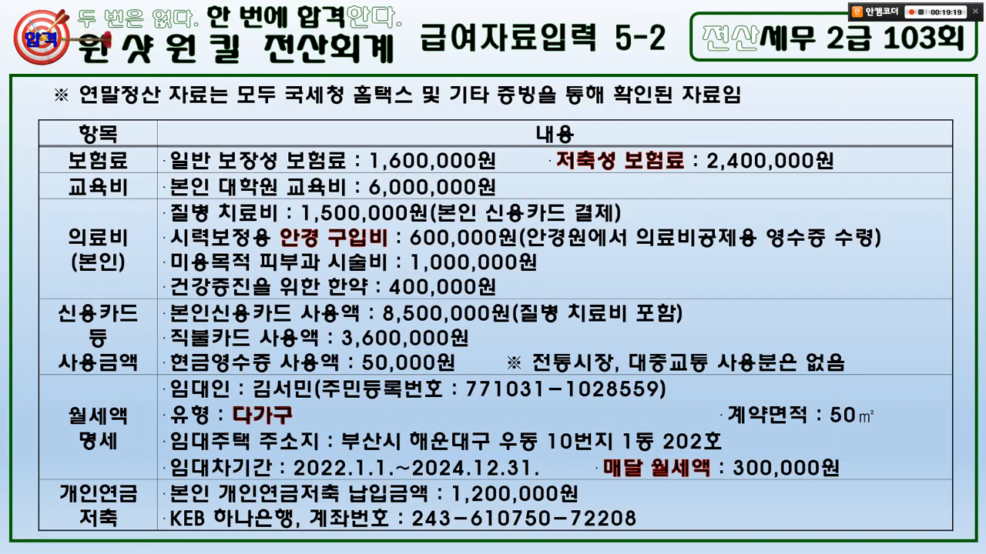
{"action": "key", "text": "alt+Tab"}
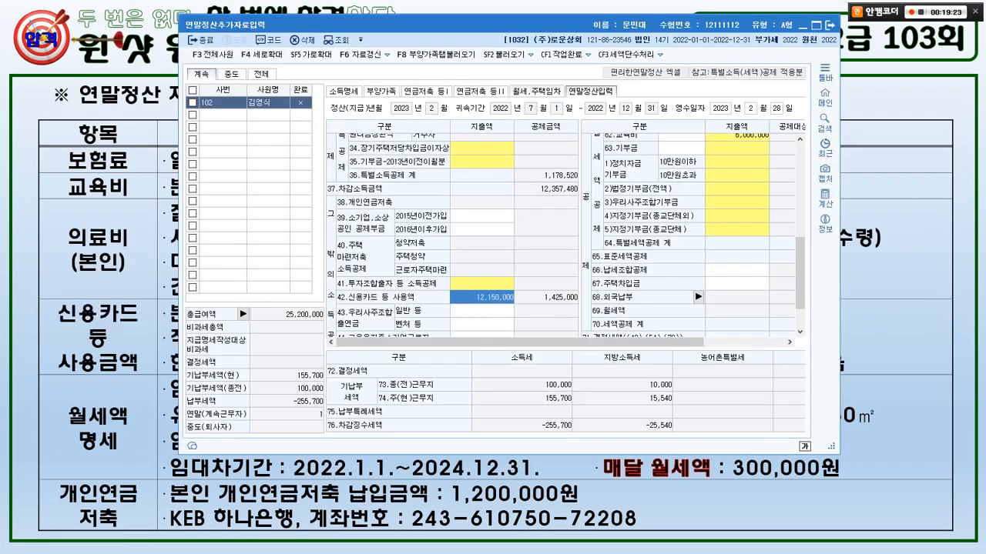
{"action": "mouse_move", "coordinate": [543, 105]}
{"action": "left_mouse_down"}
{"action": "mouse_move", "coordinate": [532, 108]}
{"action": "mouse_move", "coordinate": [549, 76]}
{"action": "mouse_move", "coordinate": [538, 107]}
{"action": "left_mouse_up"}
{"action": "key", "text": "Escape"}
- Open the 월세,주택임차 tab full-screen to reach the monthly rent deduction table
{"action": "left_click", "coordinate": [537, 91]}
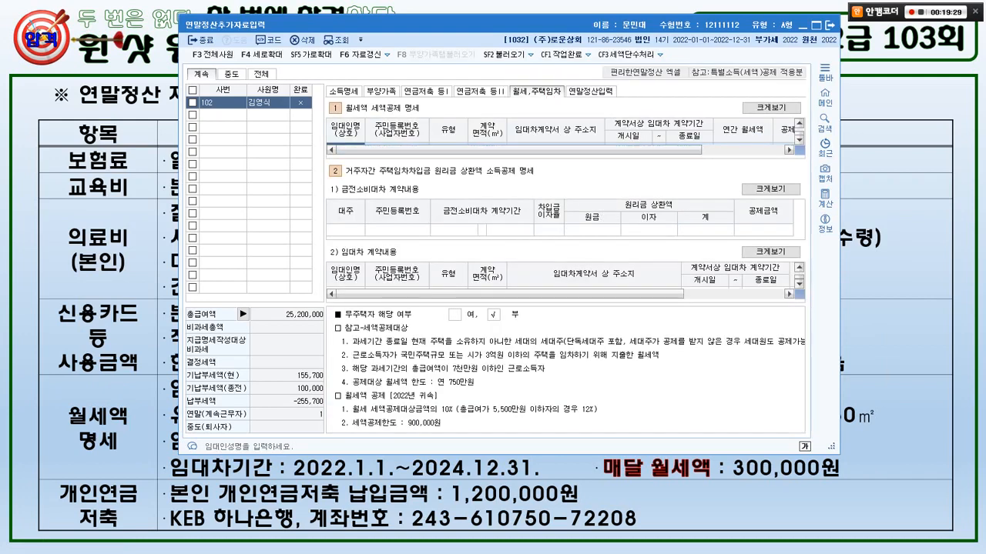
{"action": "left_click", "coordinate": [816, 25]}
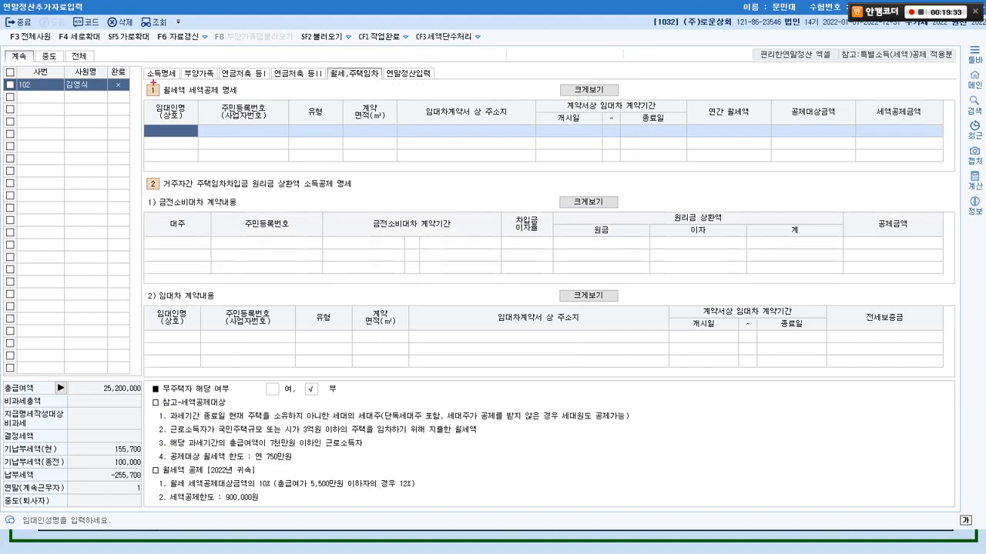
{"action": "left_click_drag", "start_coordinate": [144, 78], "coordinate": [255, 96]}
{"action": "key", "text": "Escape"}
{"action": "key", "text": "alt+Tab"}
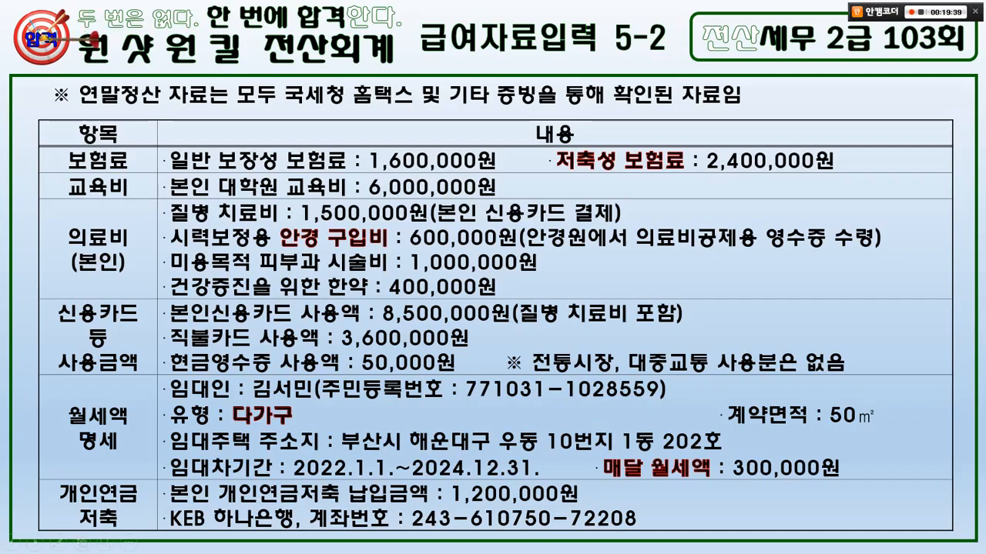
{"action": "key", "text": "alt+Tab"}
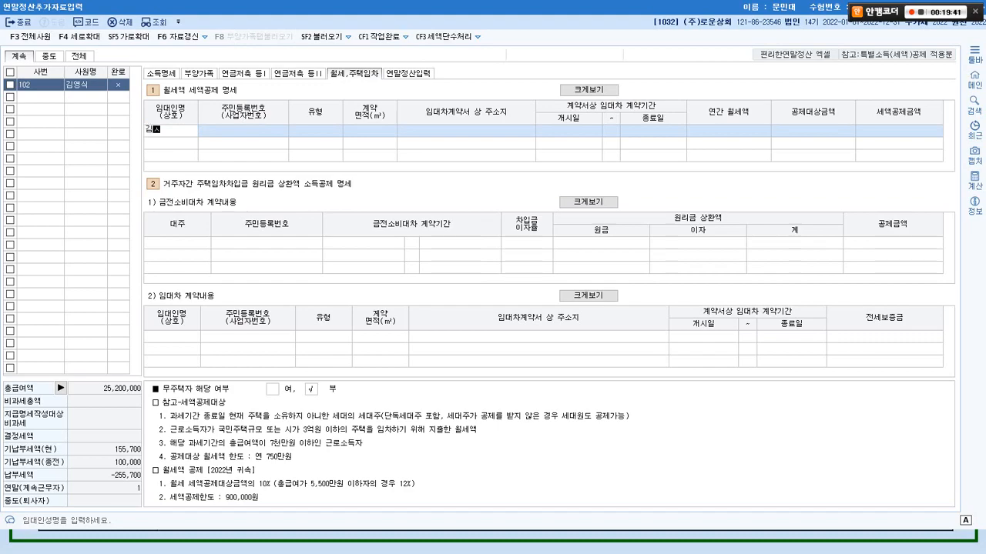
- Enter the landlord's name and resident registration number from the slide
{"action": "key", "text": "Return"}
{"action": "key", "text": "alt+Tab"}
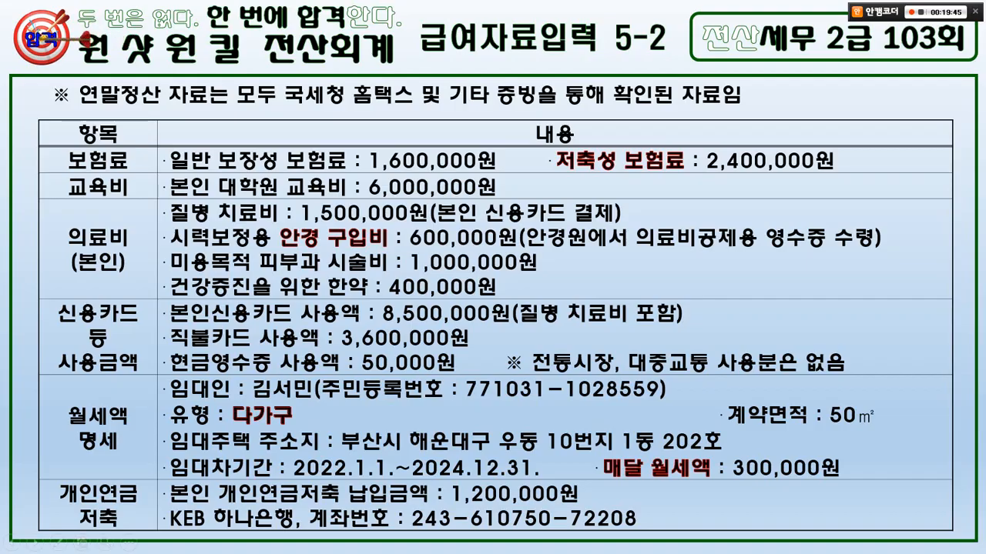
{"action": "key", "text": "alt+Tab"}
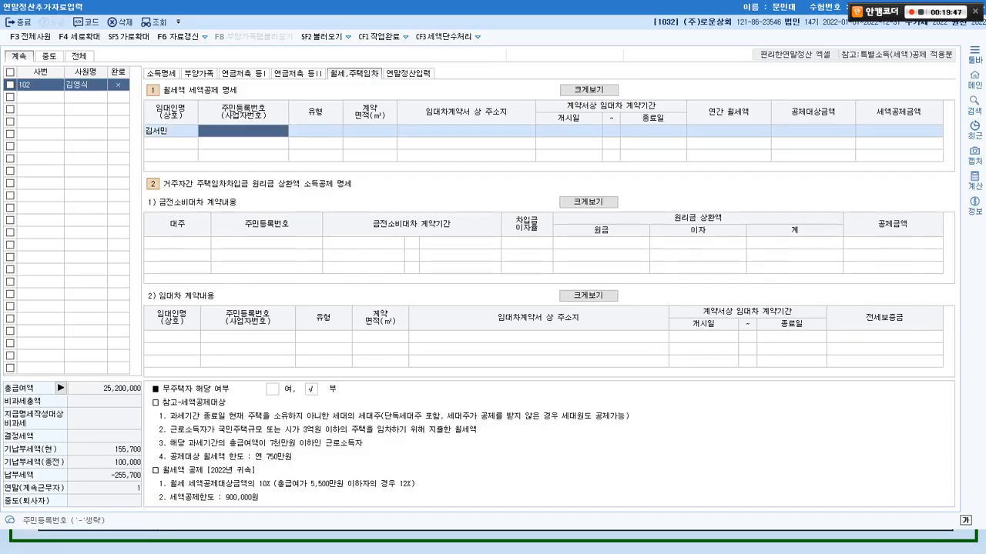
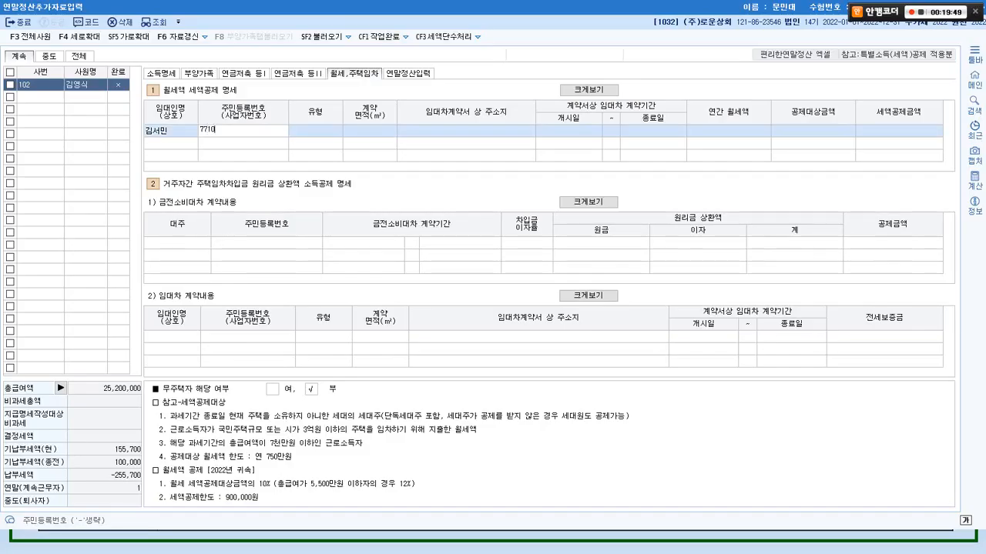
{"action": "key", "text": "alt+Tab"}
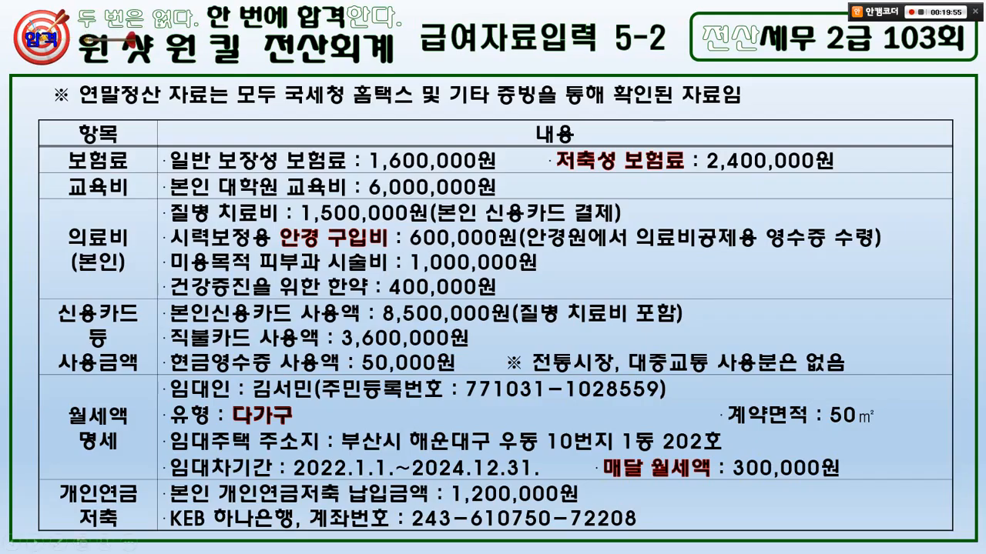
{"action": "key", "text": "alt+Tab"}
{"action": "left_click", "coordinate": [231, 131]}
{"action": "left_click", "coordinate": [231, 131]}
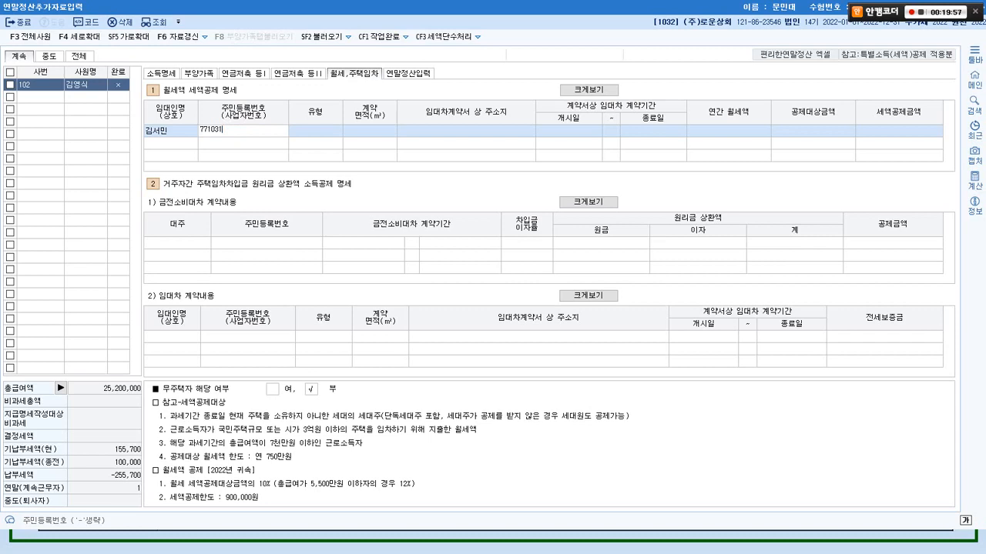
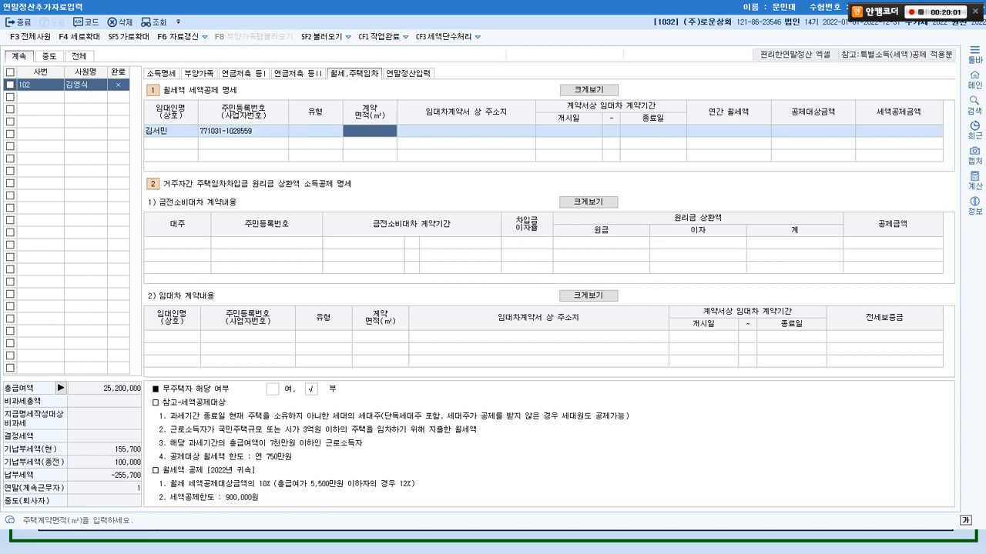
- Set the housing type to code 2, 다가구
{"action": "left_click", "coordinate": [315, 131]}
{"action": "key", "text": "alt+Tab"}
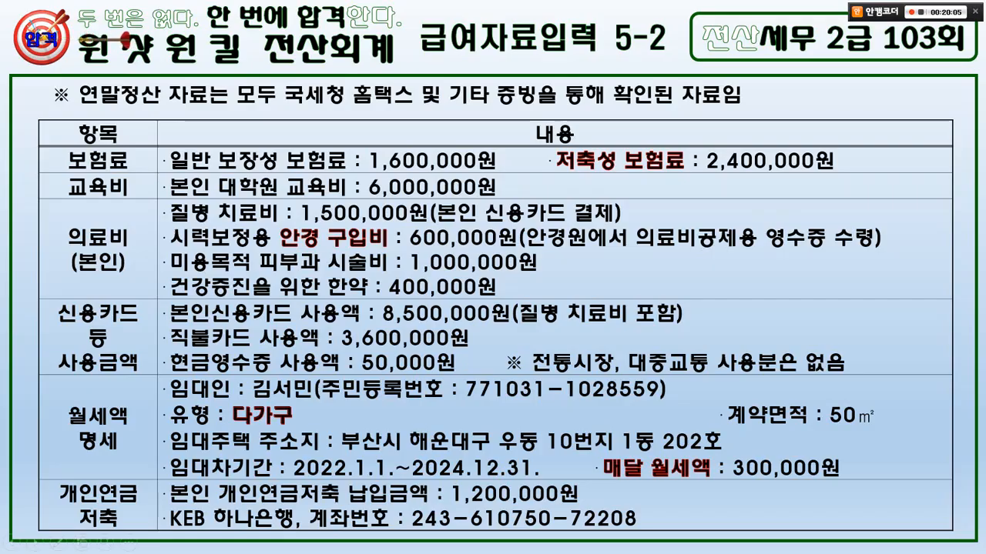
{"action": "key", "text": "alt+Tab"}
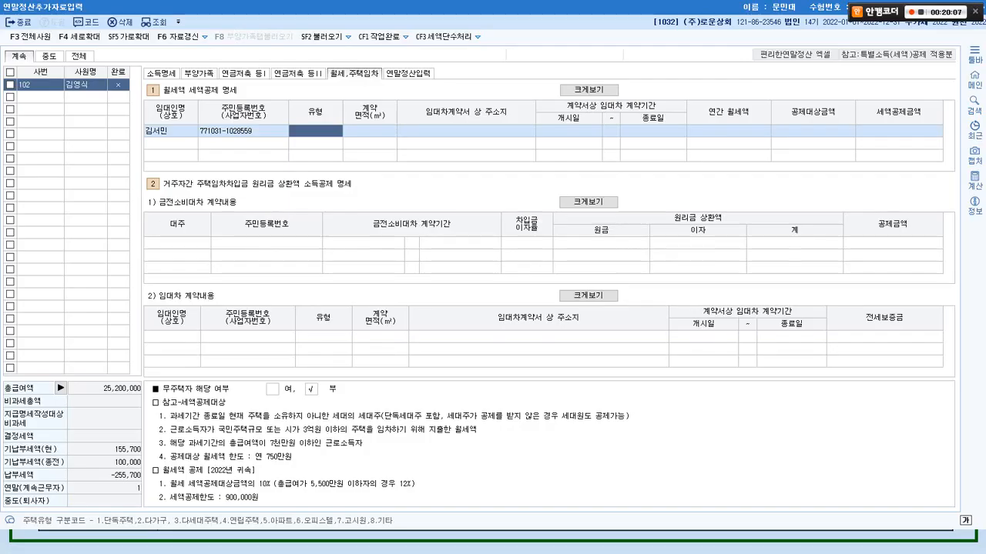
{"action": "key", "text": "ctrl+2"}
{"action": "left_click_drag", "start_coordinate": [90, 506], "coordinate": [501, 533]}
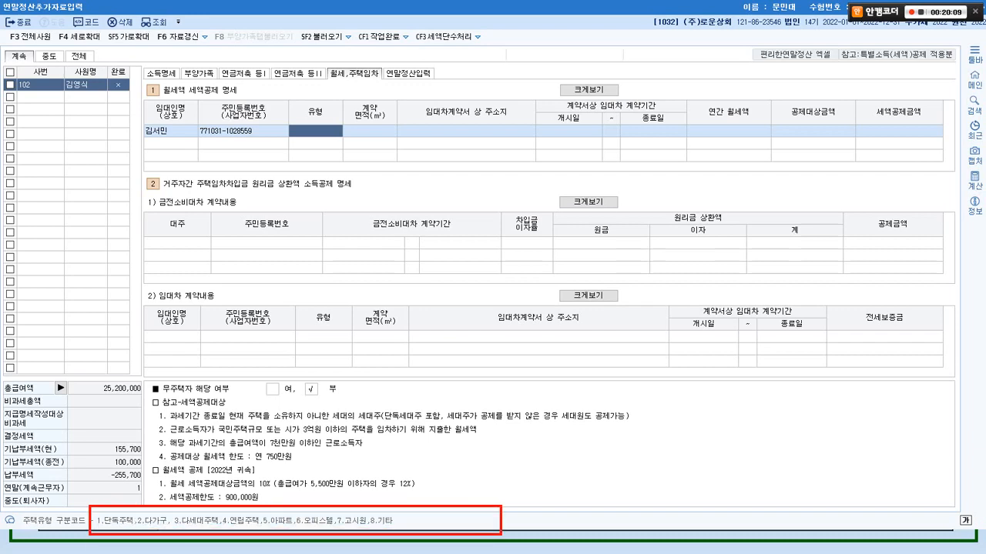
{"action": "mouse_move", "coordinate": [91, 495]}
{"action": "left_mouse_down"}
{"action": "mouse_move", "coordinate": [106, 518]}
{"action": "mouse_move", "coordinate": [121, 479]}
{"action": "mouse_move", "coordinate": [143, 514]}
{"action": "mouse_move", "coordinate": [151, 495]}
{"action": "mouse_move", "coordinate": [186, 530]}
{"action": "left_mouse_up"}
{"action": "left_click_drag", "start_coordinate": [177, 508], "coordinate": [198, 530]}
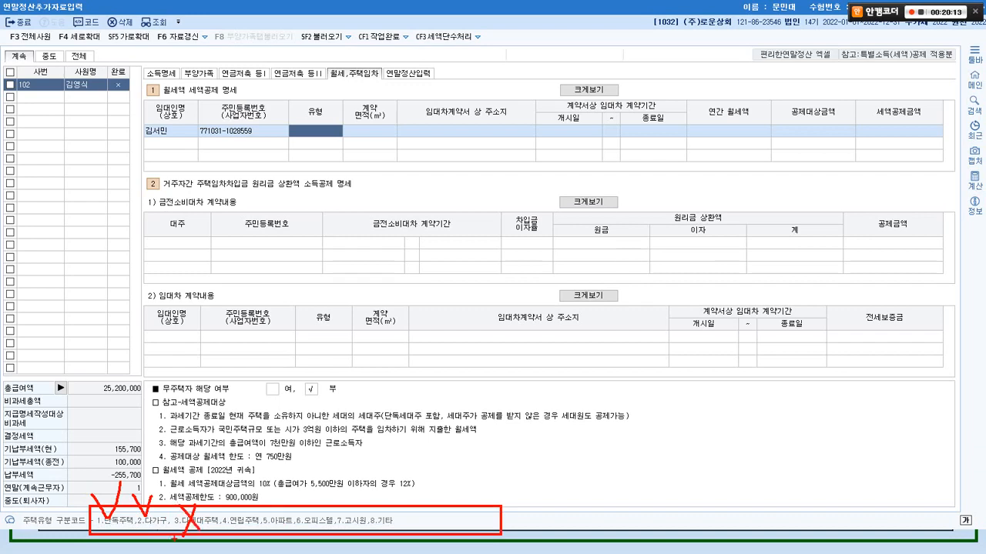
{"action": "key", "text": "Escape"}
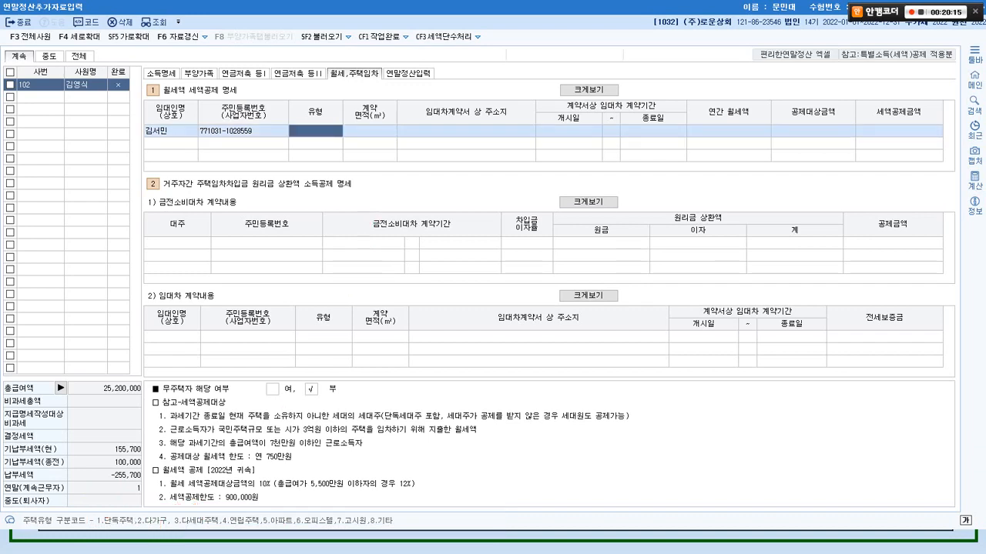
{"action": "type", "text": "2"}
{"action": "key", "text": "Return"}
- Enter a 50㎡ contract area, address 부산시, and lease period 2022-01-01 to 2024-12-31
{"action": "key", "text": "alt+Tab"}
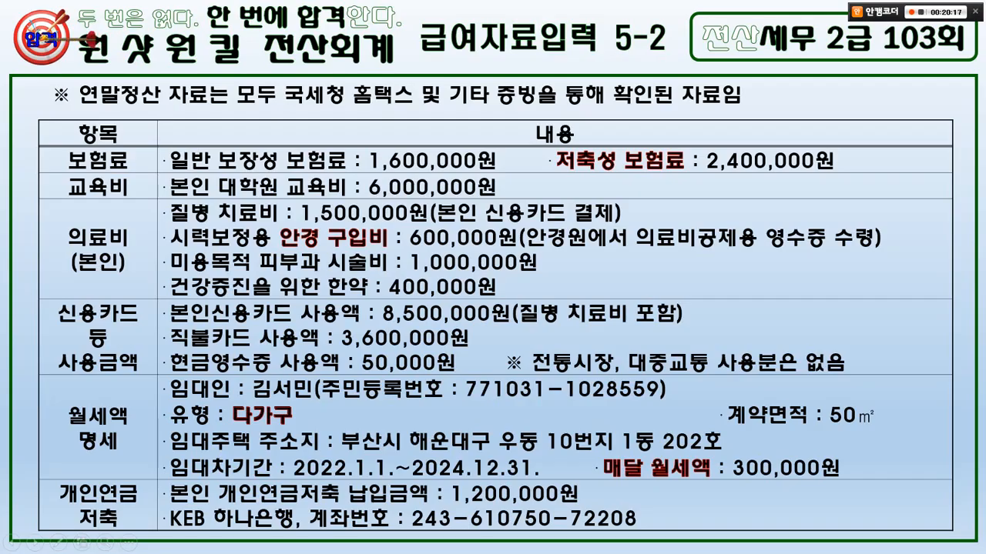
{"action": "key", "text": "alt+Tab"}
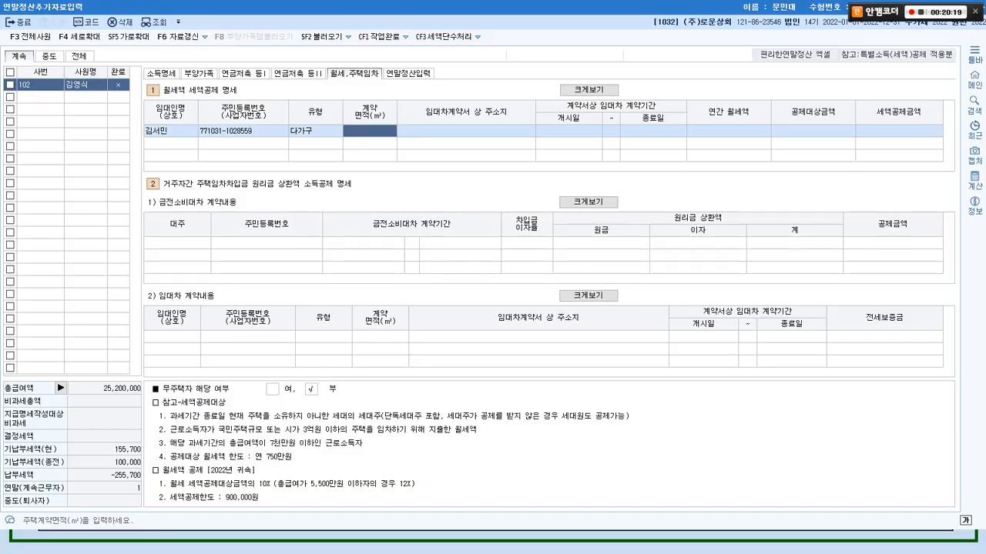
{"action": "type", "text": "50"}
{"action": "key", "text": "Return"}
{"action": "key", "text": "alt+Tab"}
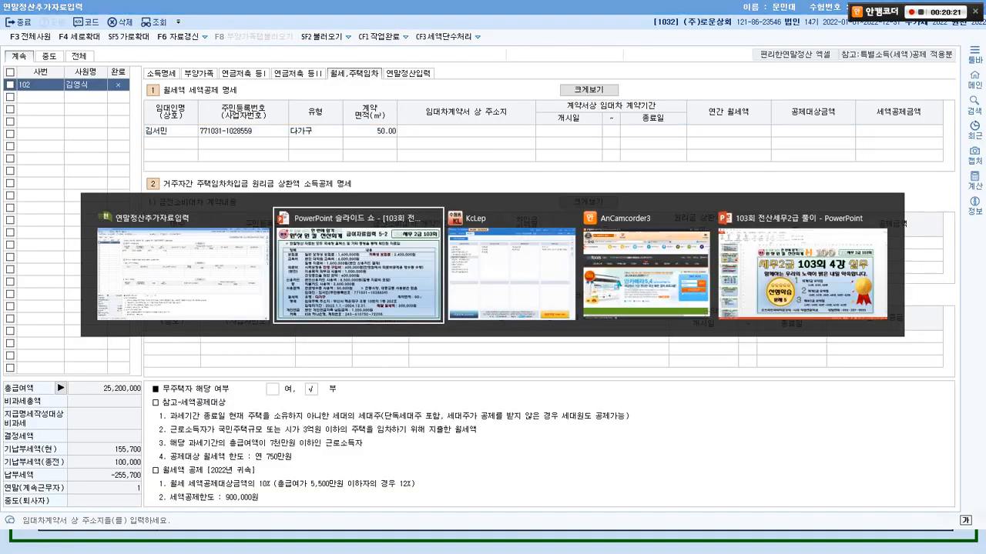
{"action": "key", "text": "alt+Tab"}
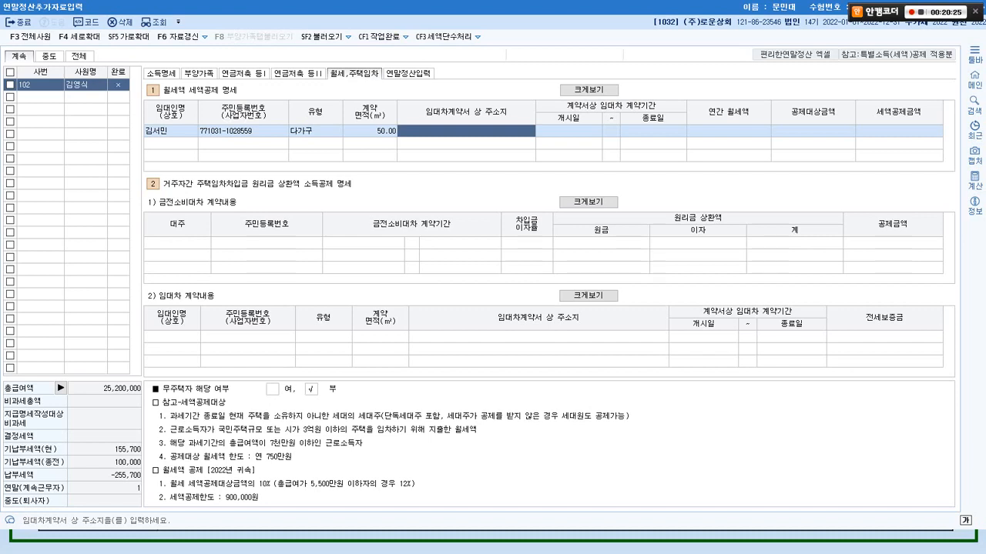
{"action": "type", "text": "부산시"}
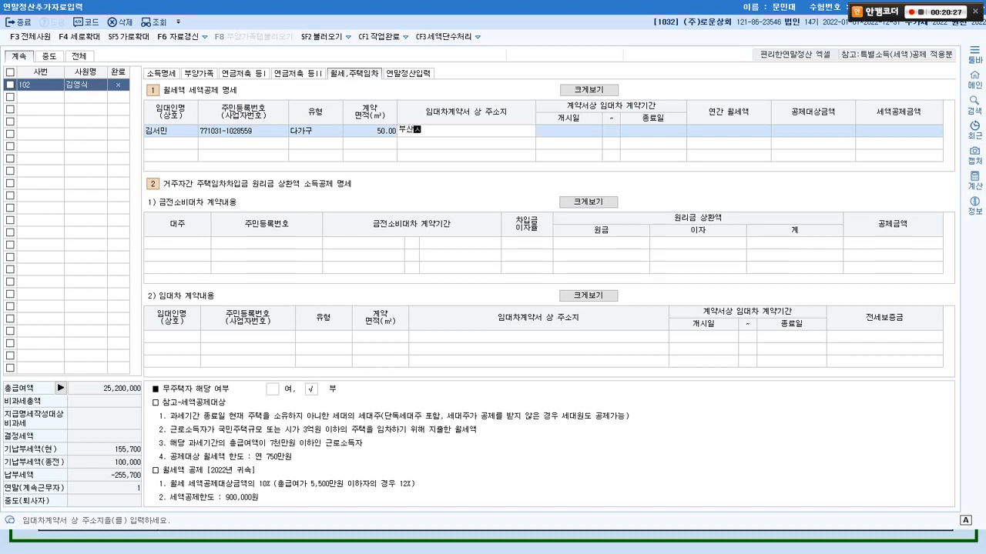
{"action": "key", "text": "Return"}
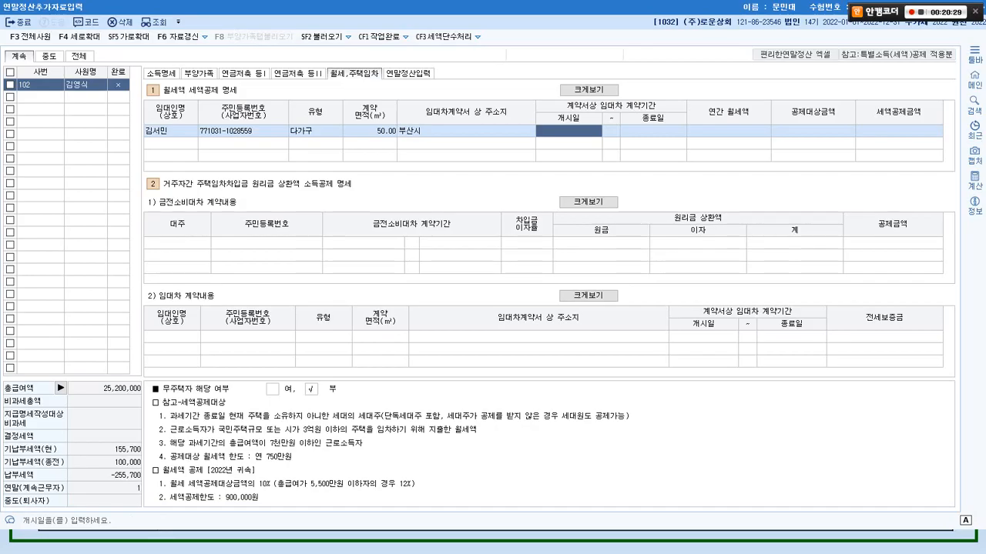
{"action": "key", "text": "alt+Tab"}
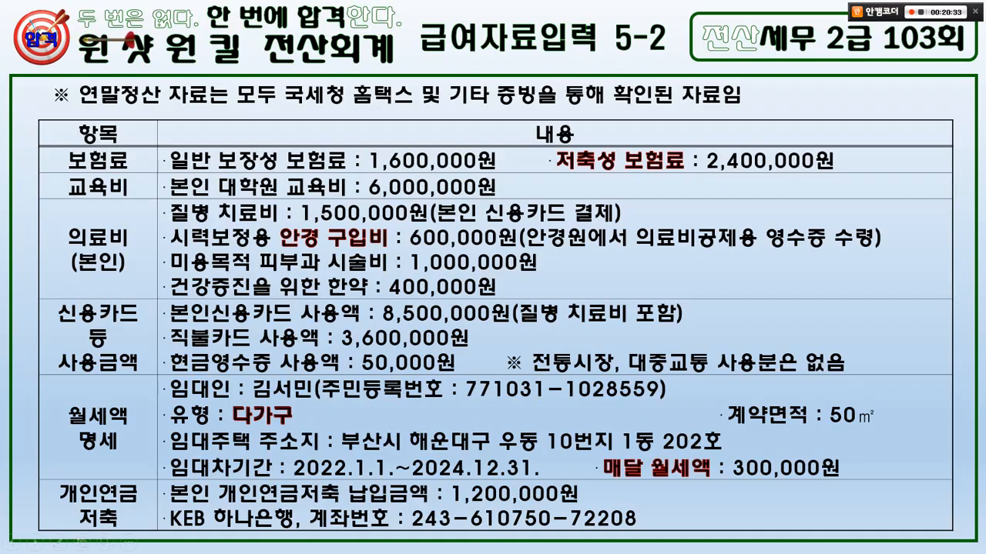
{"action": "key", "text": "alt+Tab"}
{"action": "type", "text": "2022010"}
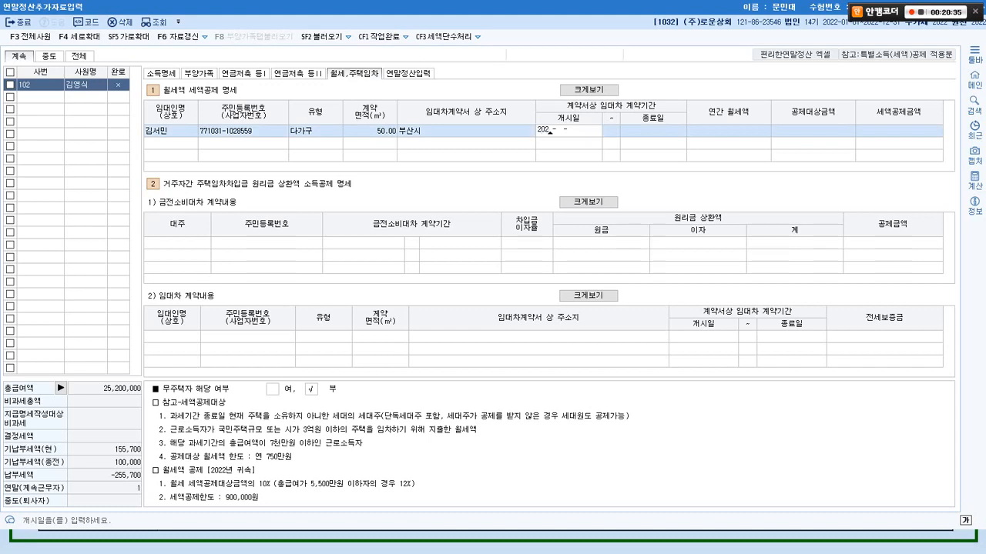
{"action": "type", "text": "1"}
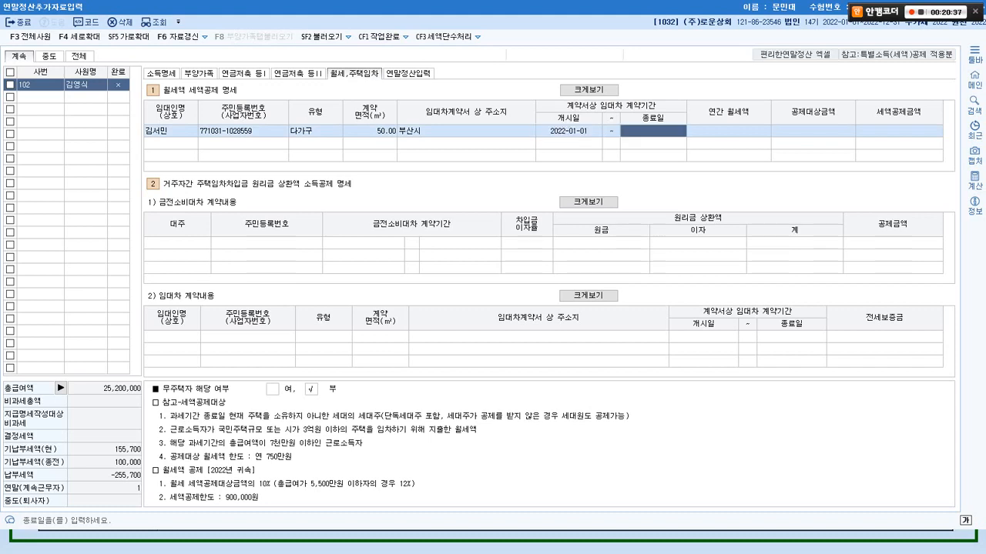
{"action": "type", "text": "202412-"}
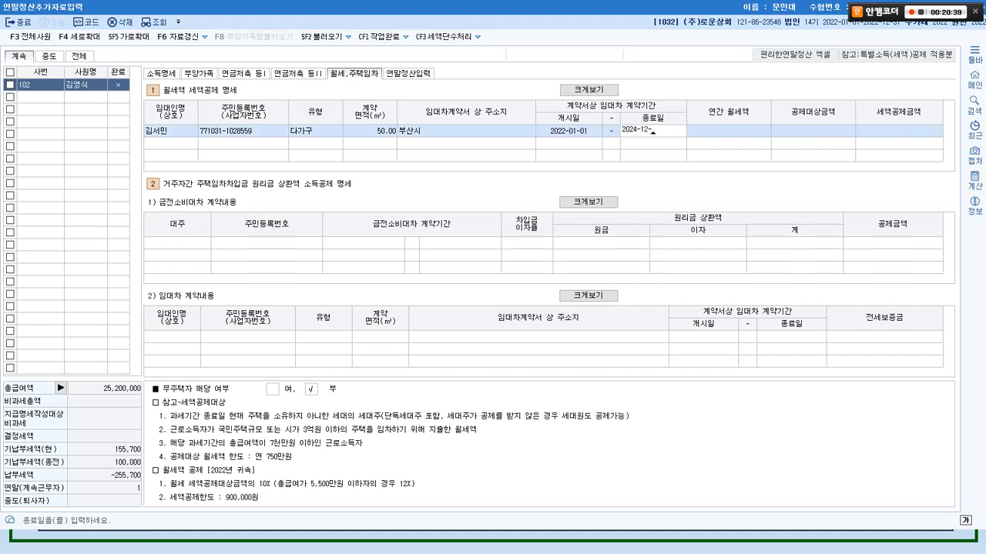
{"action": "type", "text": "31"}
- Work out the 3,600,000 annual rent from the 300,000 monthly rent and enter it
{"action": "key", "text": "alt+Tab"}
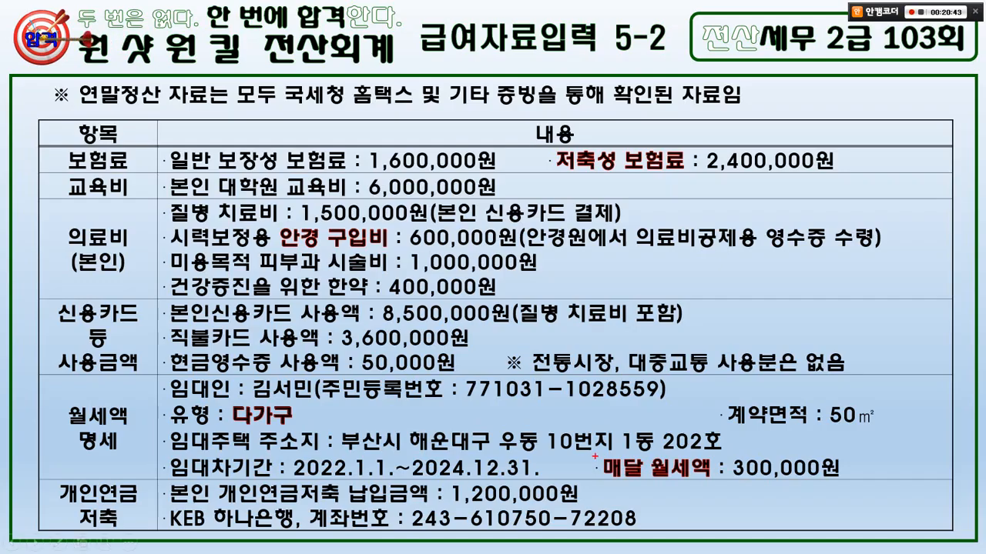
{"action": "left_click_drag", "start_coordinate": [589, 448], "coordinate": [852, 482]}
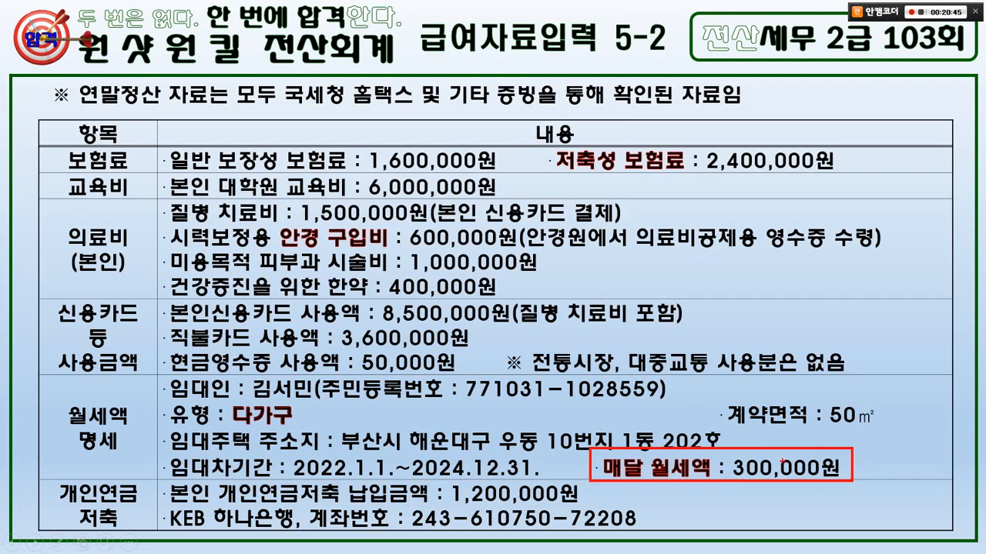
{"action": "mouse_move", "coordinate": [696, 438]}
{"action": "left_mouse_down"}
{"action": "mouse_move", "coordinate": [727, 390]}
{"action": "mouse_move", "coordinate": [738, 400]}
{"action": "left_mouse_up"}
{"action": "left_click_drag", "start_coordinate": [706, 308], "coordinate": [704, 343]}
{"action": "mouse_move", "coordinate": [761, 284]}
{"action": "left_mouse_down"}
{"action": "mouse_move", "coordinate": [748, 335]}
{"action": "mouse_move", "coordinate": [818, 322]}
{"action": "mouse_move", "coordinate": [817, 354]}
{"action": "left_mouse_up"}
{"action": "key", "text": "Escape"}
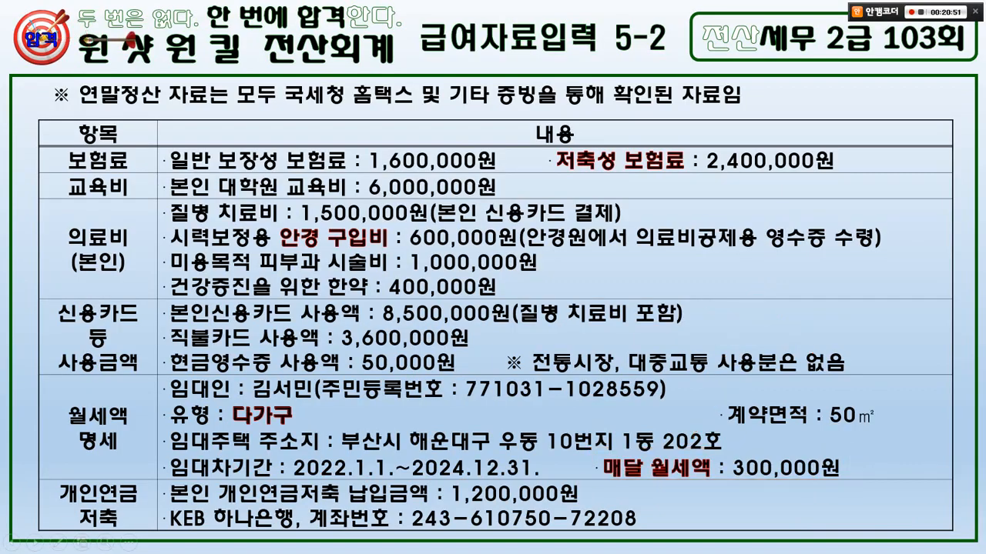
{"action": "key", "text": "alt+Tab"}
{"action": "type", "text": "3600000"}
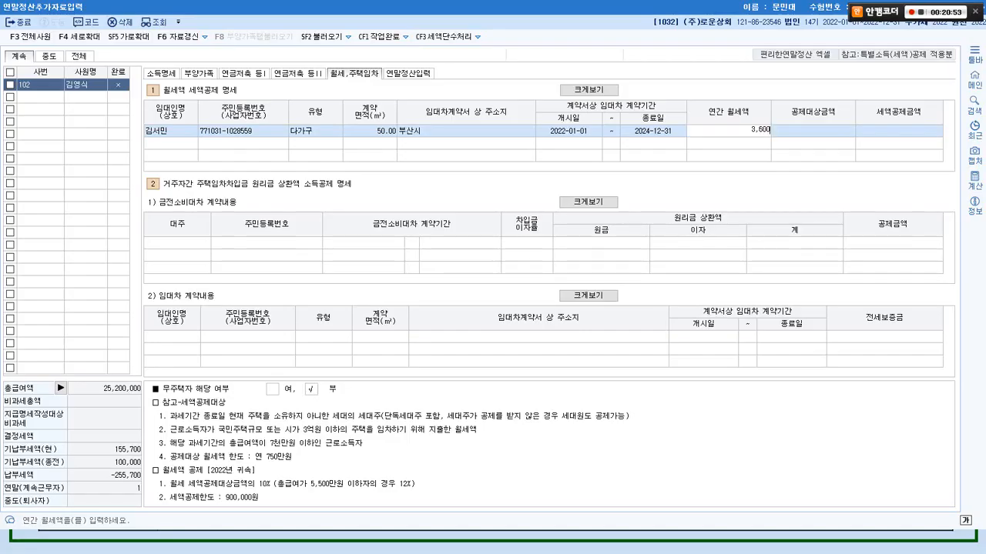
{"action": "key", "text": "Return"}
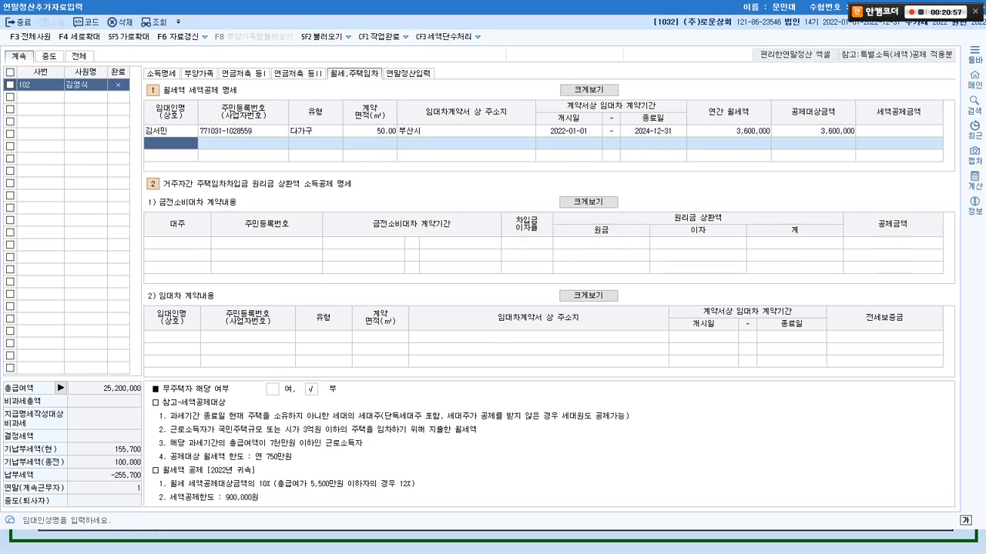
{"action": "double_click", "coordinate": [562, 7]}
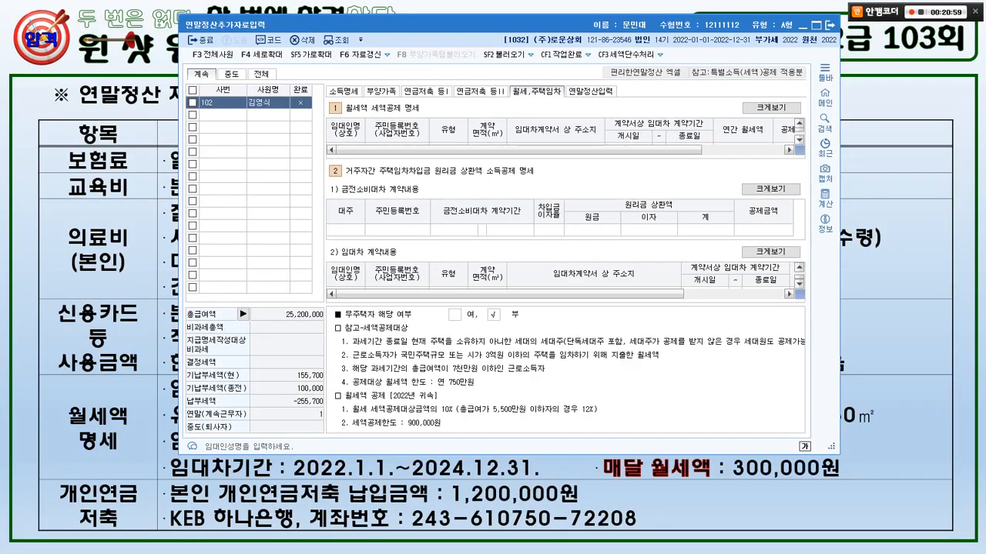
- On the slide, mark the monthly rent section done and highlight the personal pension savings item
{"action": "left_click", "coordinate": [142, 375]}
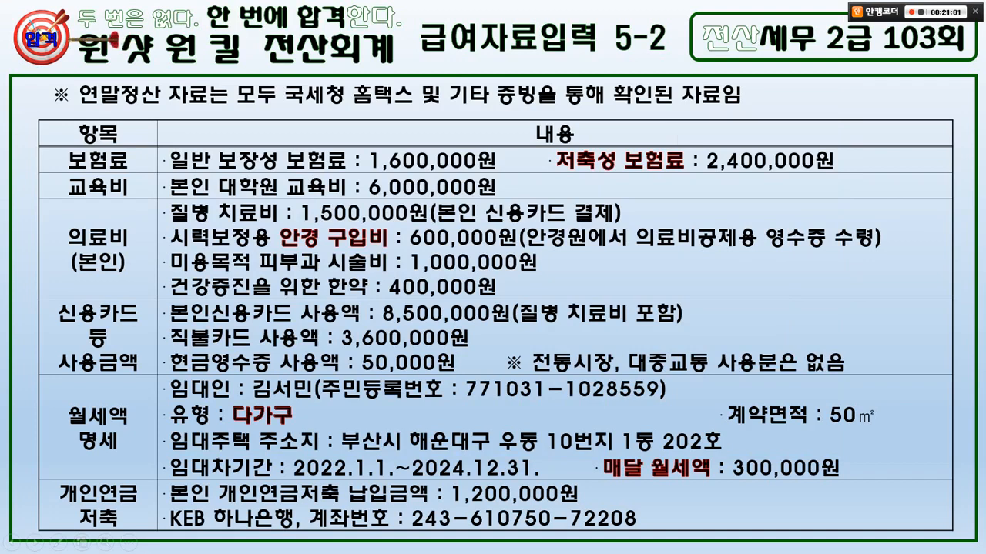
{"action": "left_click_drag", "start_coordinate": [142, 377], "coordinate": [86, 446]}
{"action": "mouse_move", "coordinate": [73, 550]}
{"action": "left_mouse_down"}
{"action": "mouse_move", "coordinate": [143, 482]}
{"action": "mouse_move", "coordinate": [140, 550]}
{"action": "left_mouse_up"}
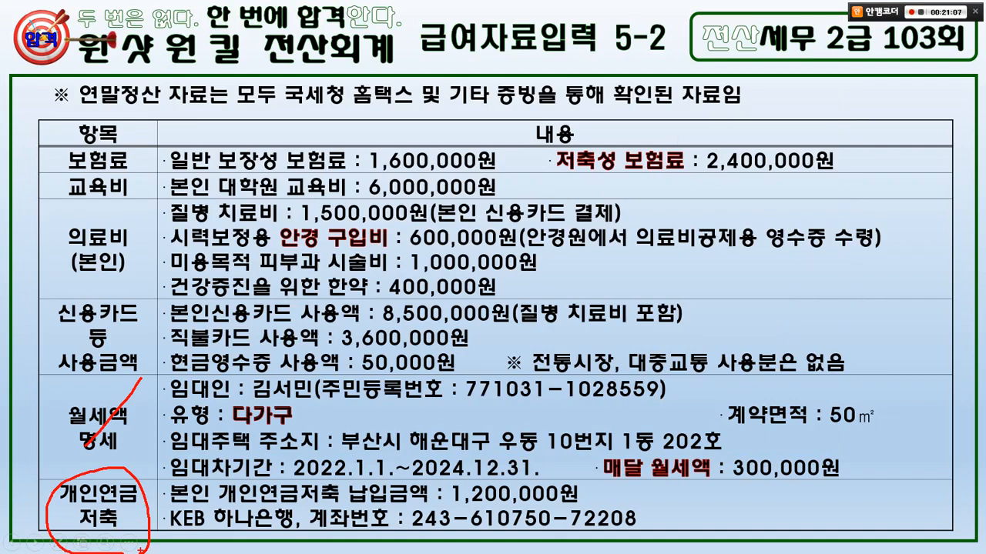
{"action": "left_click_drag", "start_coordinate": [80, 483], "coordinate": [118, 454]}
{"action": "key", "text": "Escape"}
- Review the 연금저축 등 II and I tabs, noting the retirement pension table isn't needed
{"action": "key", "text": "alt+Tab"}
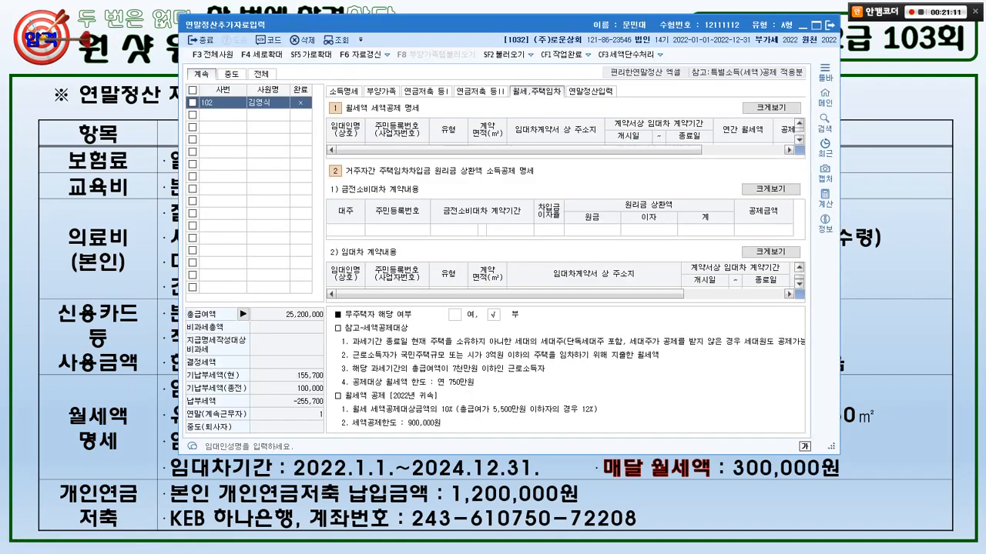
{"action": "left_click", "coordinate": [481, 91]}
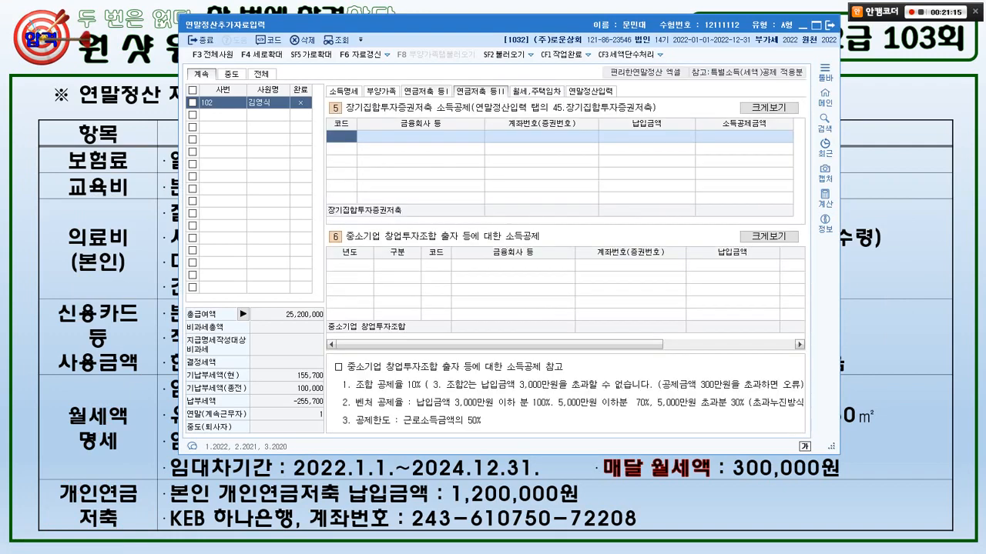
{"action": "left_click", "coordinate": [426, 91]}
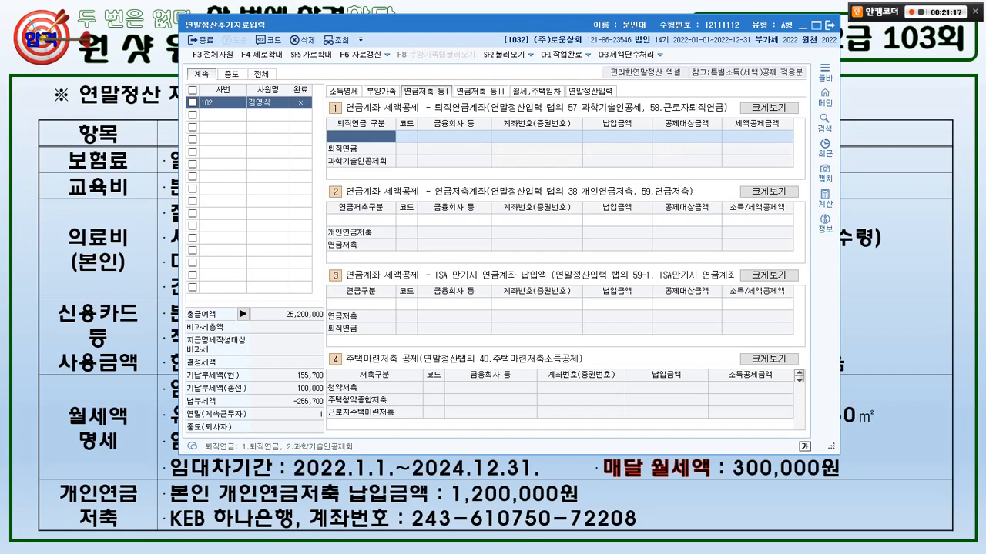
{"action": "mouse_move", "coordinate": [391, 226]}
{"action": "left_mouse_down"}
{"action": "mouse_move", "coordinate": [362, 228]}
{"action": "mouse_move", "coordinate": [322, 193]}
{"action": "mouse_move", "coordinate": [389, 224]}
{"action": "left_mouse_up"}
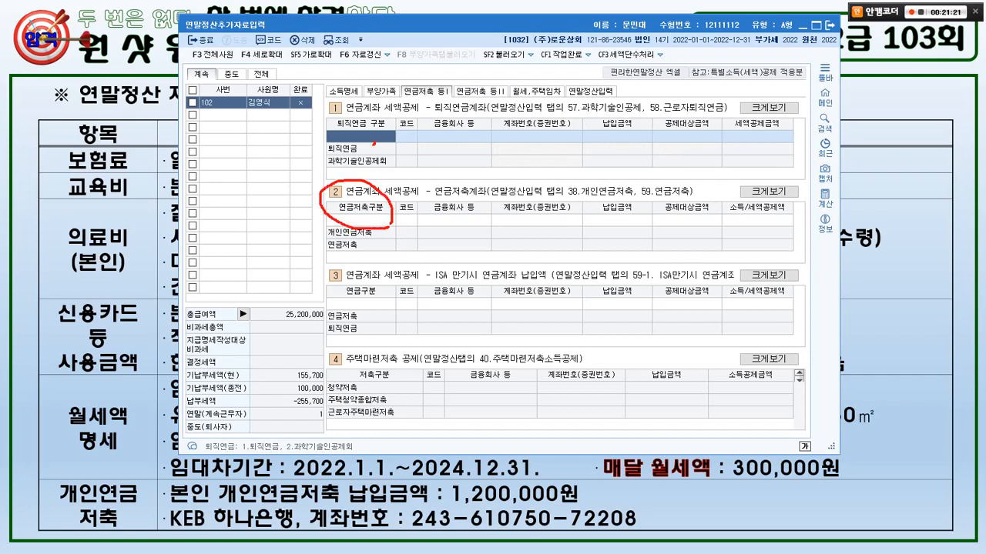
{"action": "mouse_move", "coordinate": [375, 144]}
{"action": "left_mouse_down"}
{"action": "mouse_move", "coordinate": [345, 114]}
{"action": "mouse_move", "coordinate": [374, 133]}
{"action": "mouse_move", "coordinate": [362, 118]}
{"action": "mouse_move", "coordinate": [365, 97]}
{"action": "mouse_move", "coordinate": [340, 182]}
{"action": "left_mouse_up"}
{"action": "key", "text": "Escape"}
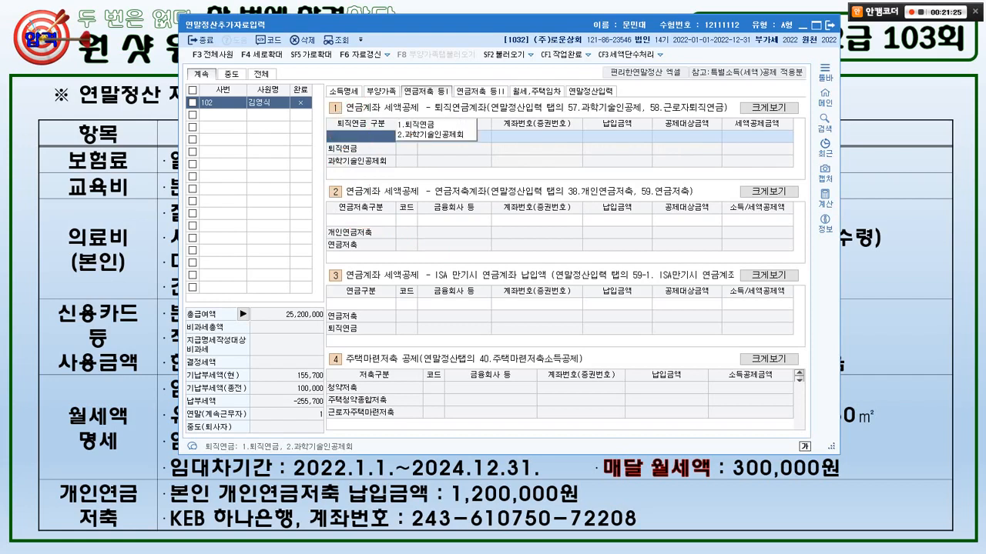
- Add a 1.개인연금저축 row with KEB 하나은행 as the financial institution
{"action": "left_click", "coordinate": [361, 220]}
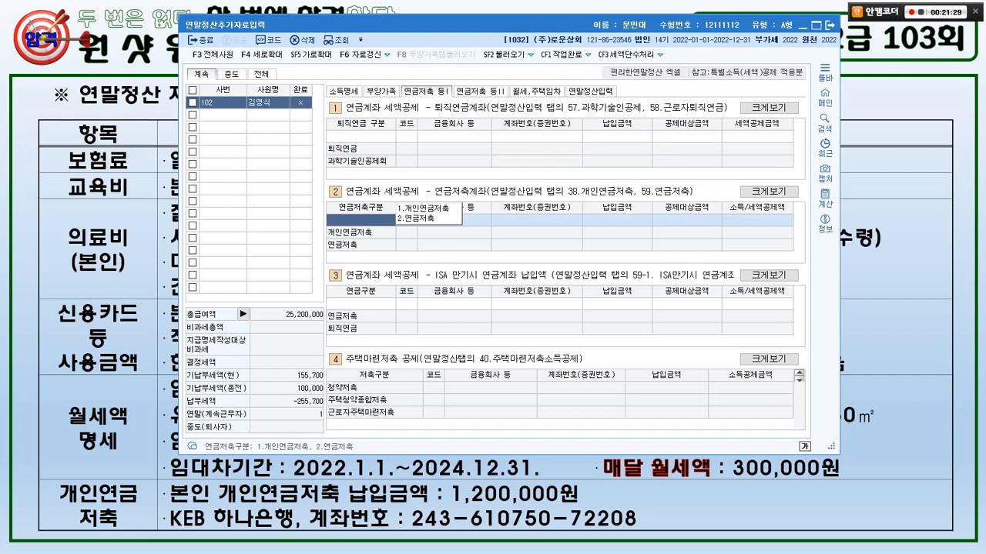
{"action": "type", "text": "1"}
{"action": "key", "text": "Return"}
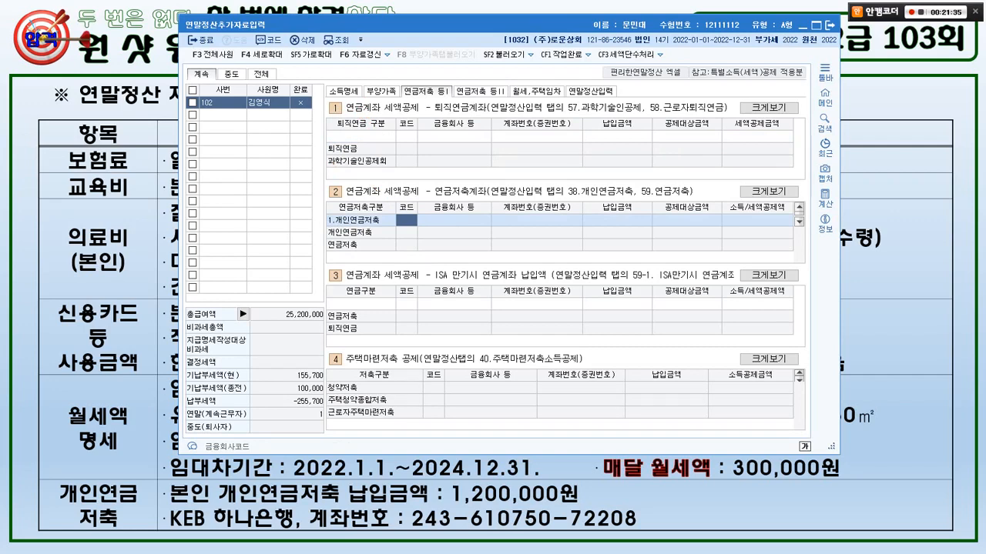
{"action": "key", "text": "F2"}
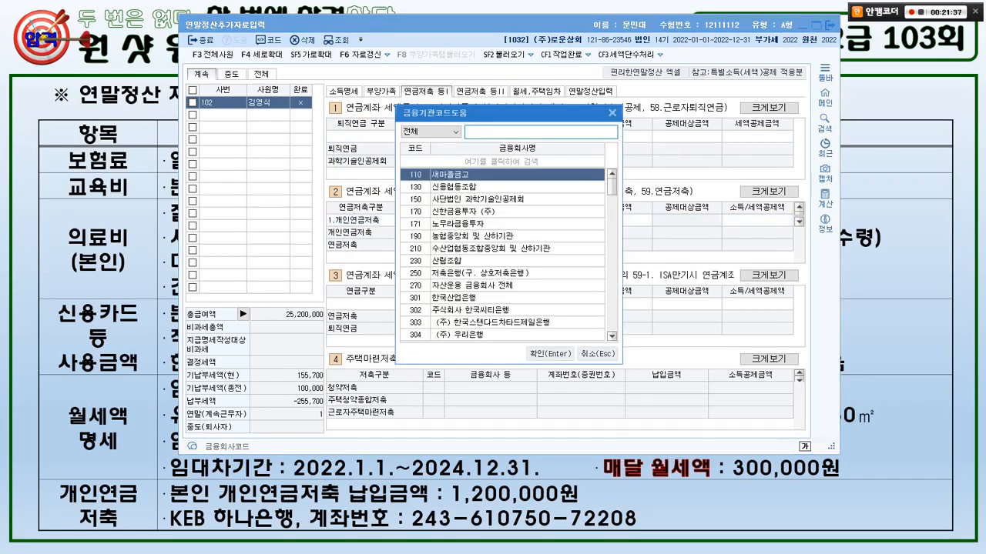
{"action": "type", "text": "하나"}
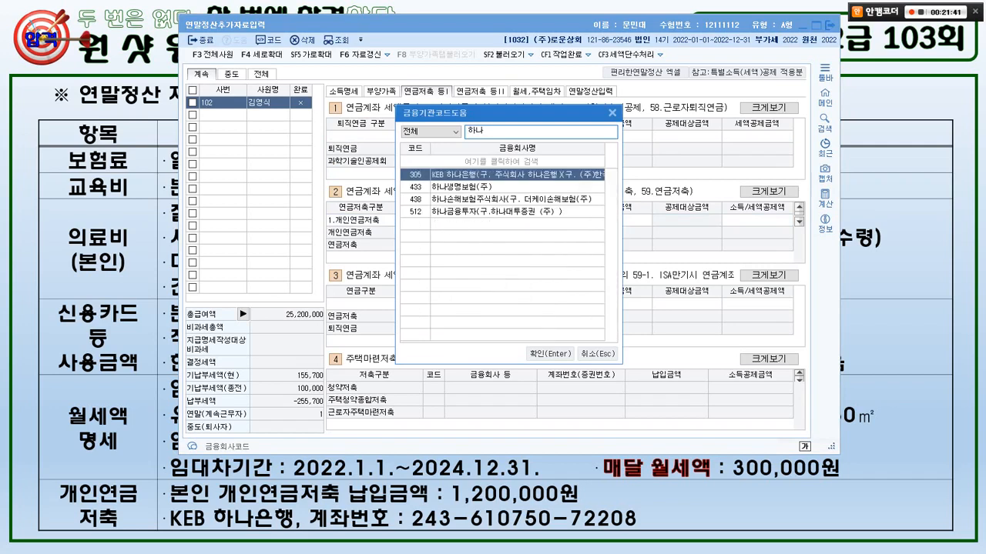
{"action": "key", "text": "Return"}
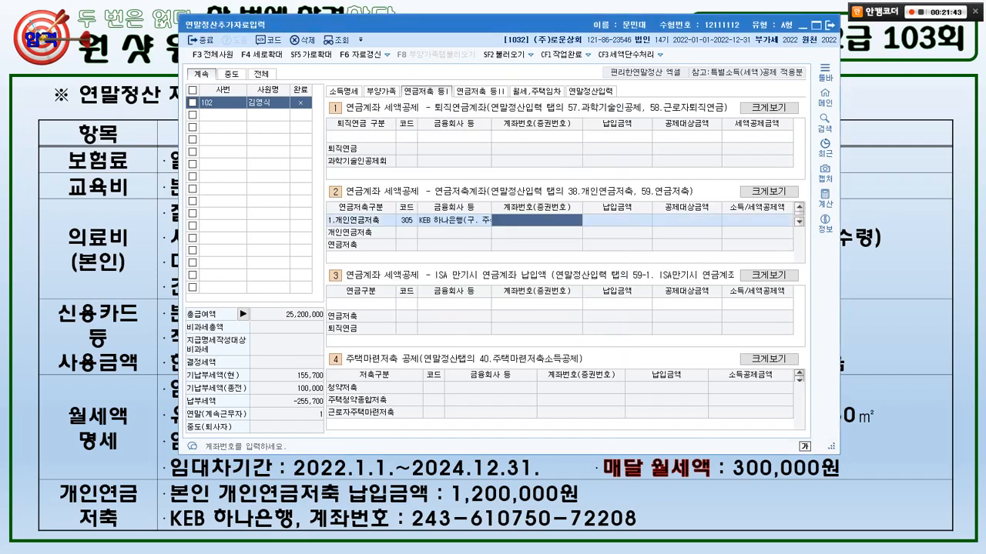
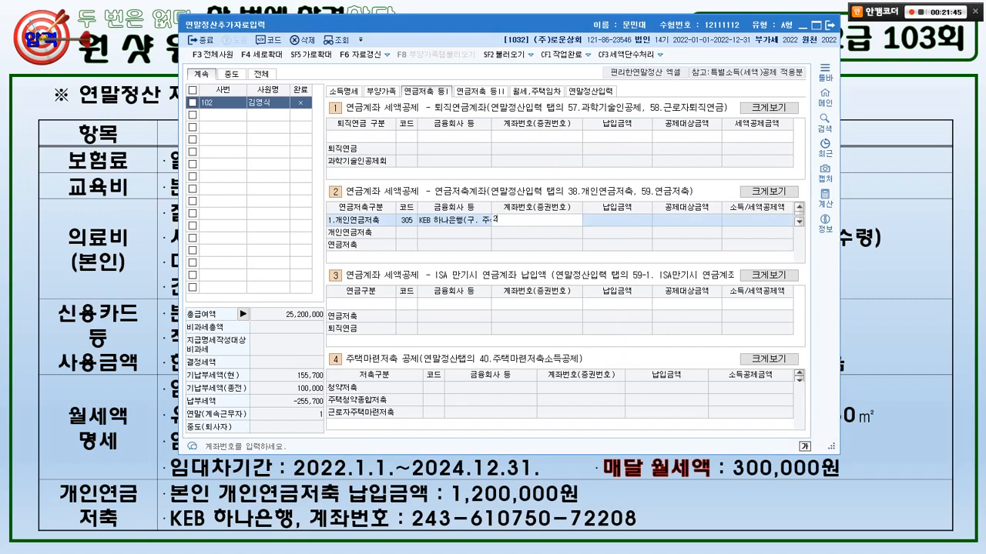
- Enter the pension account number and a 1,200,000 payment amount
{"action": "key", "text": "Return"}
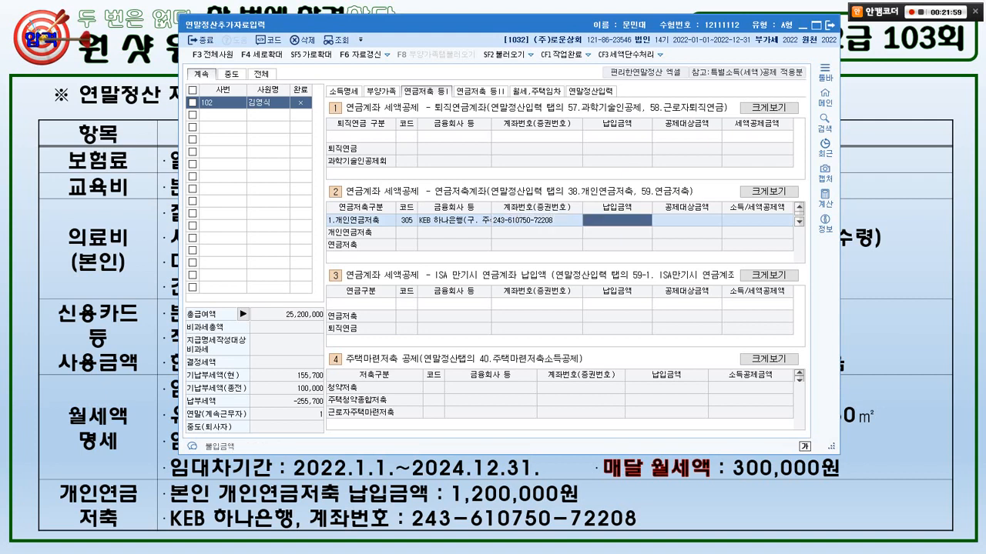
{"action": "type", "text": "1200000"}
{"action": "key", "text": "Return"}
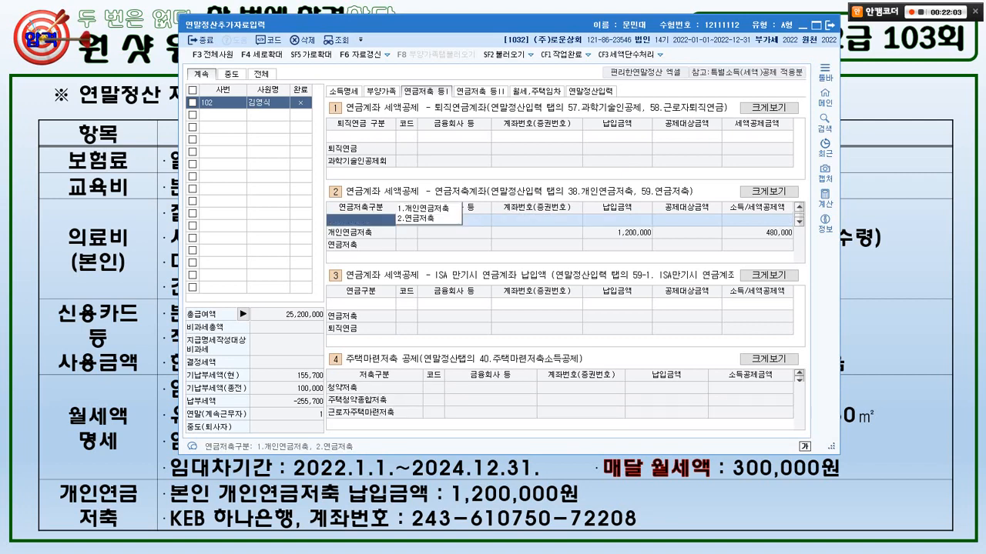
{"action": "key", "text": "alt+Tab"}
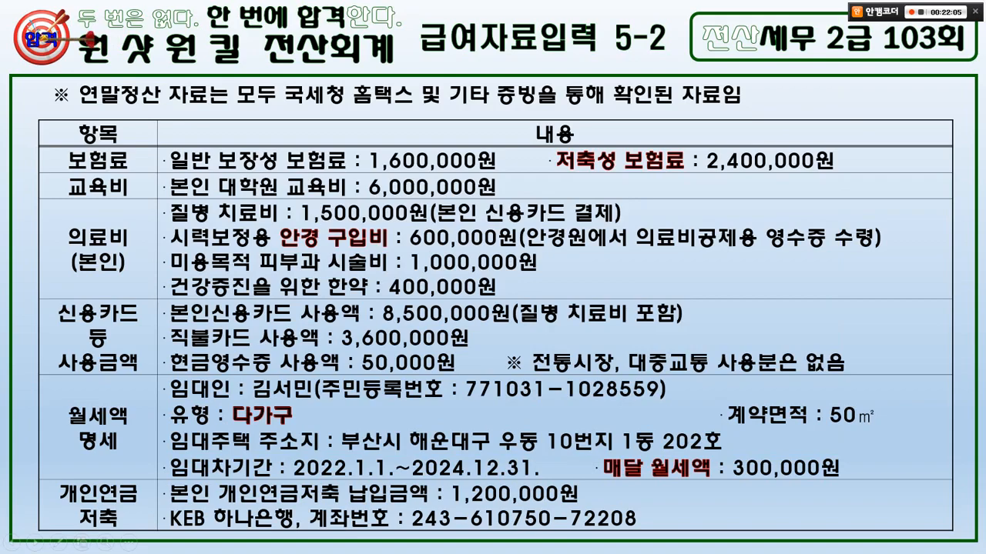
- Advance to the closing questions slide and erase the pen ink from it
{"action": "key", "text": "Right"}
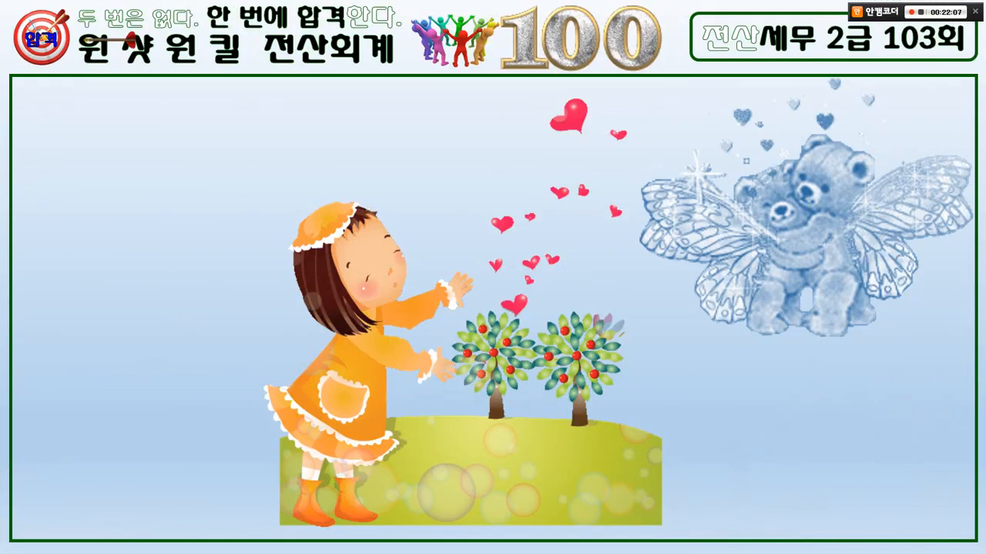
{"action": "key", "text": "alt+Tab"}
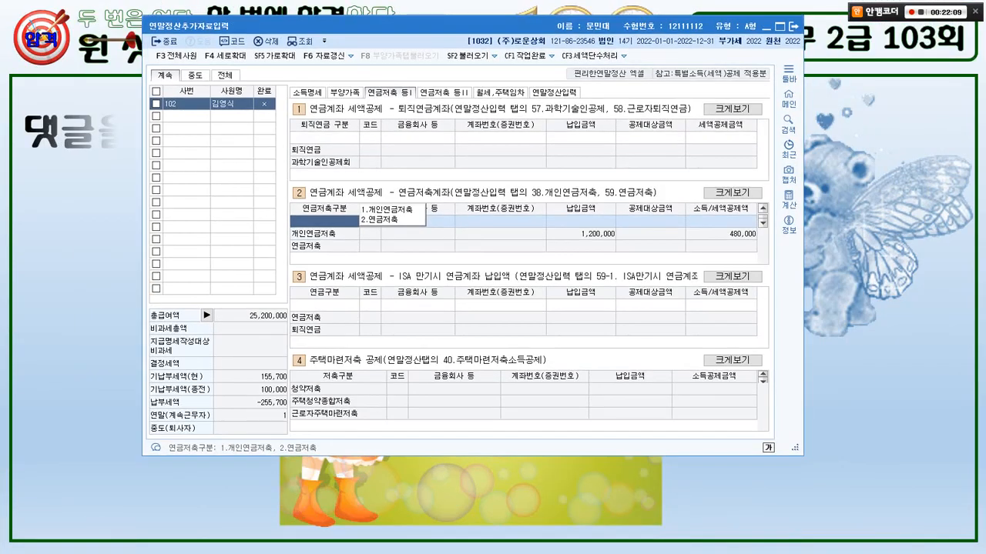
{"action": "key", "text": "alt+Tab"}
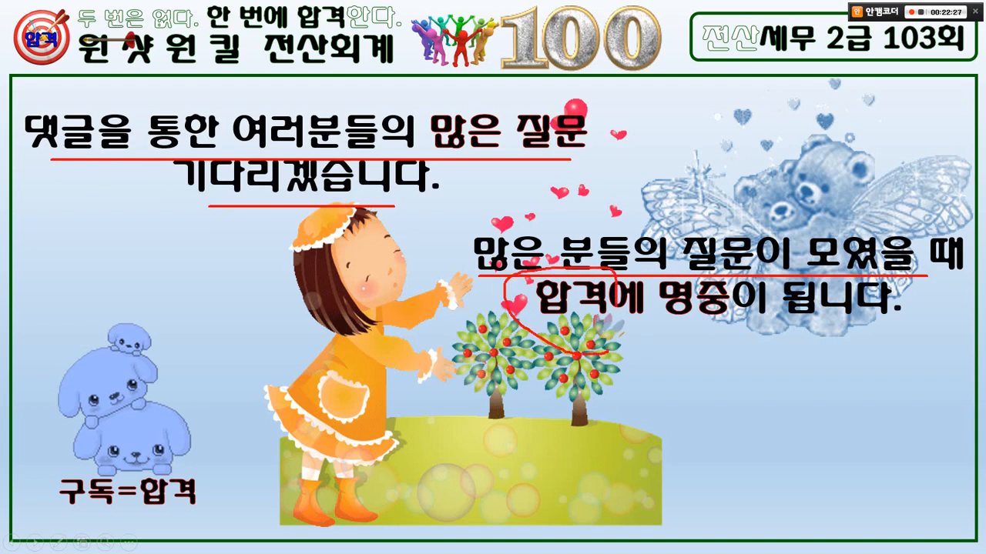
{"action": "key", "text": "e"}
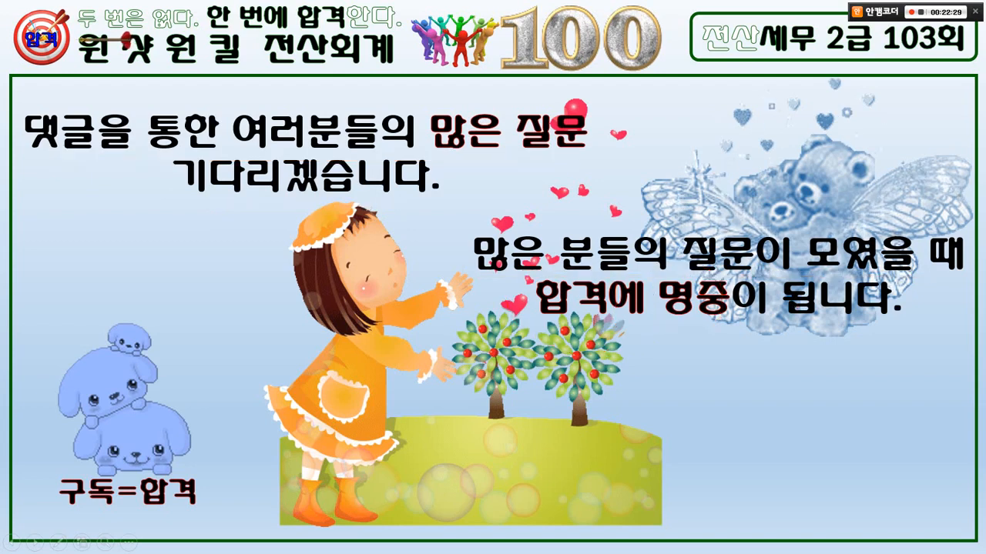